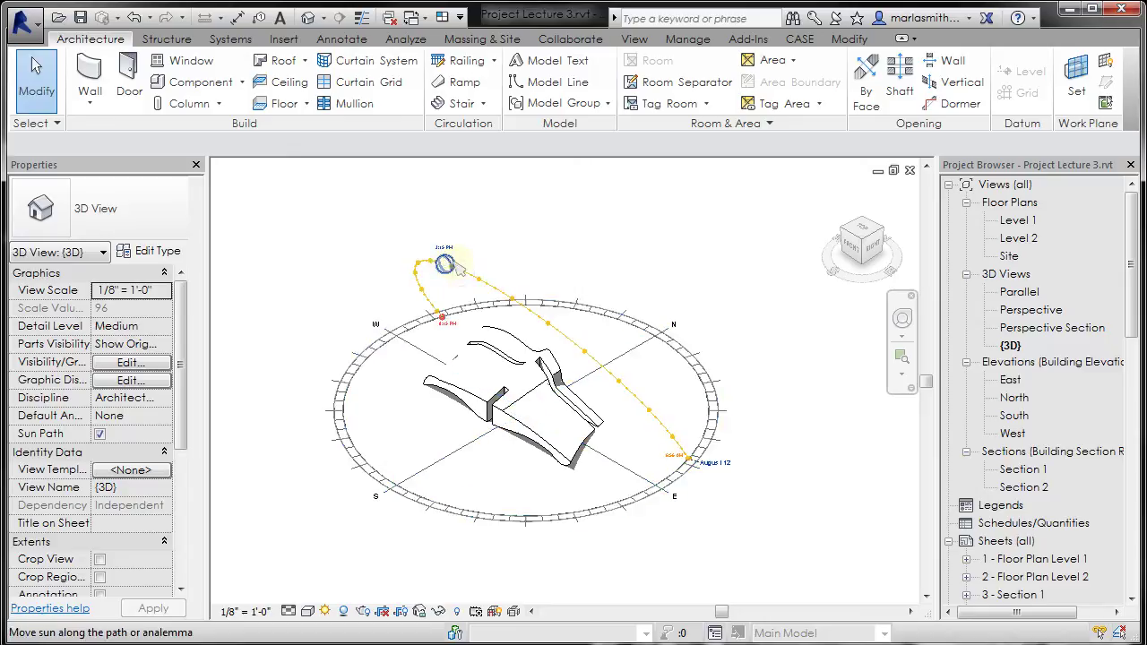
- Drag the sun along its daily path to 2:30 PM and select its time label for editing
left_click_drag(456, 267, 482, 280)
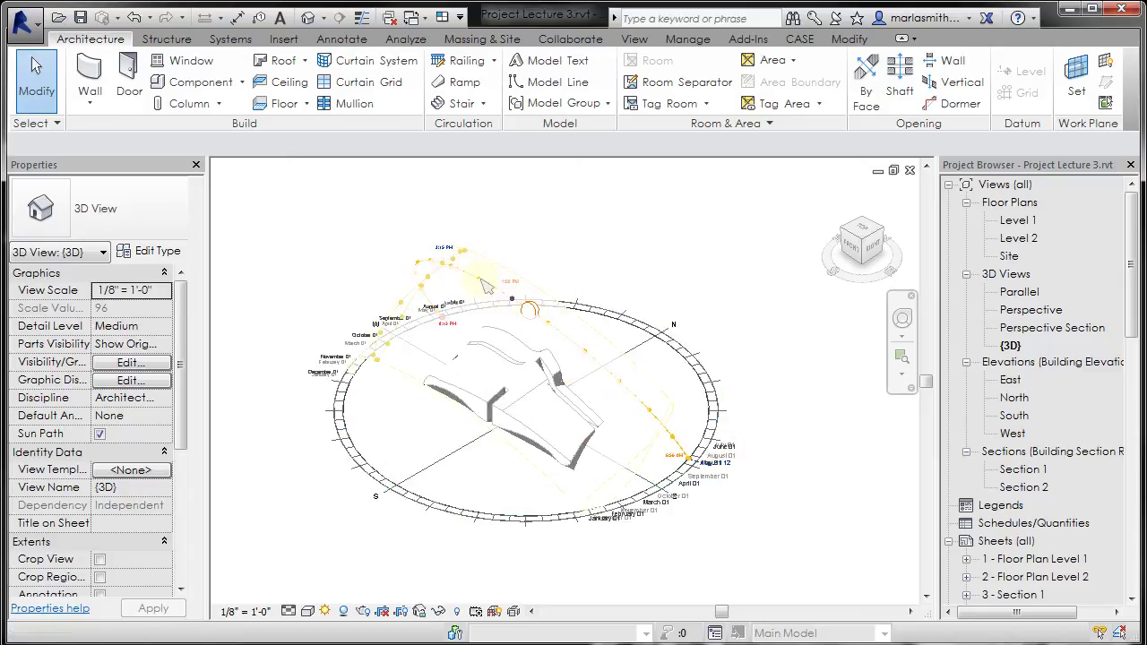
left_click_drag(482, 285, 461, 272)
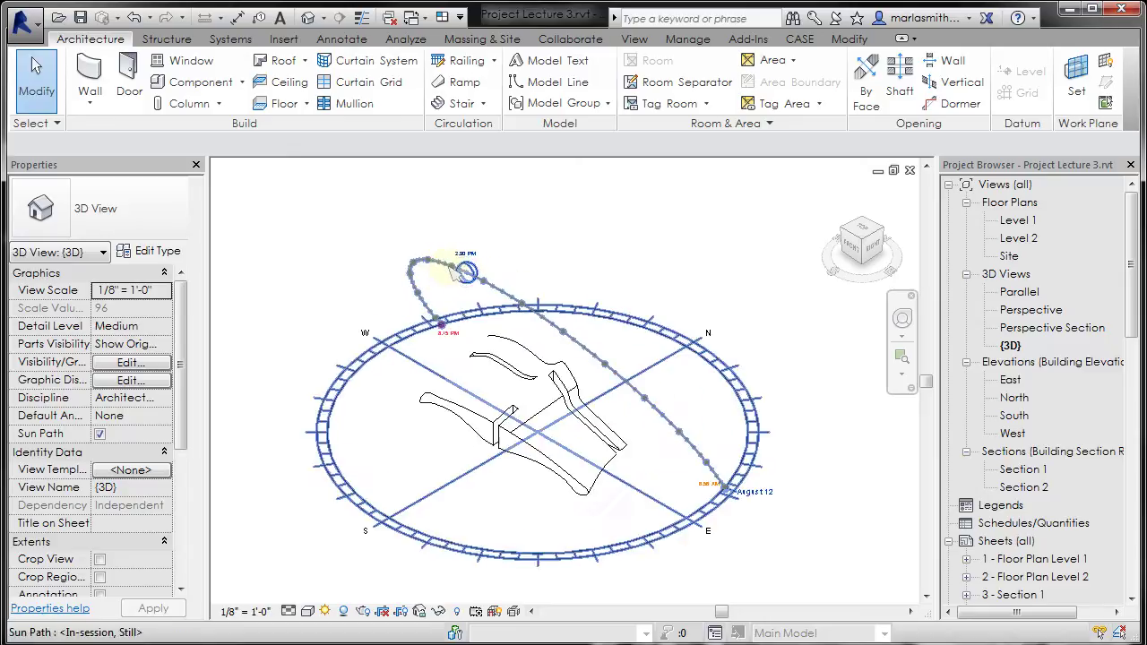
scroll(462, 269, "up", 3)
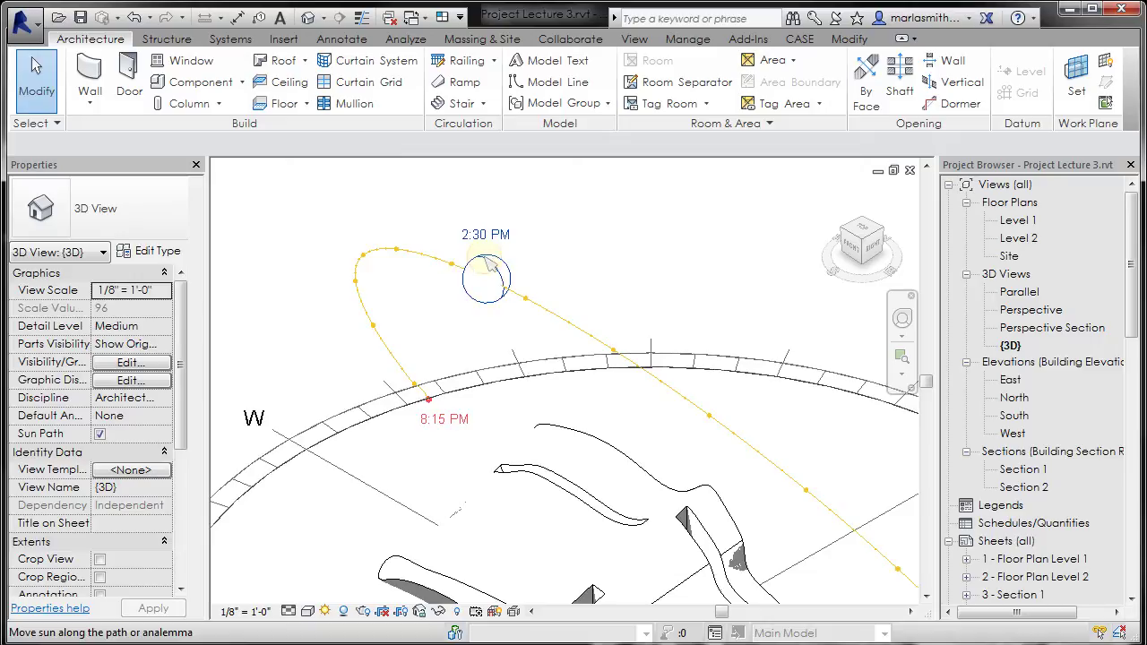
left_click_drag(491, 267, 605, 361)
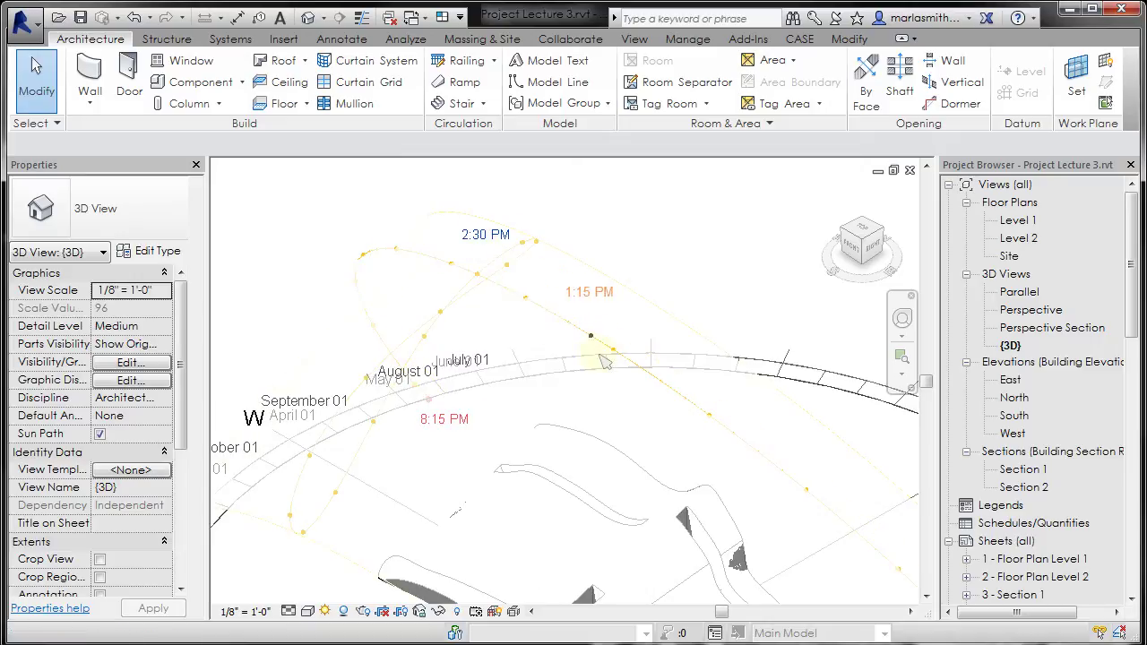
mouse_move(605, 361)
left_mouse_down()
mouse_move(496, 296)
mouse_move(374, 434)
mouse_move(482, 273)
left_mouse_up()
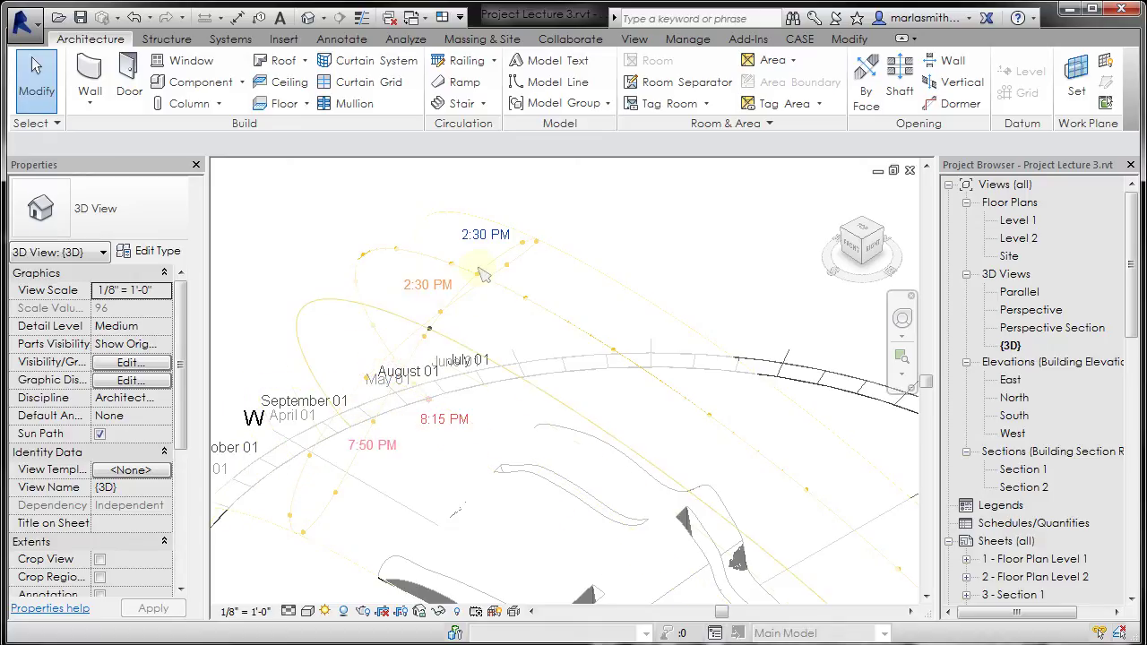
left_click_drag(482, 273, 480, 276)
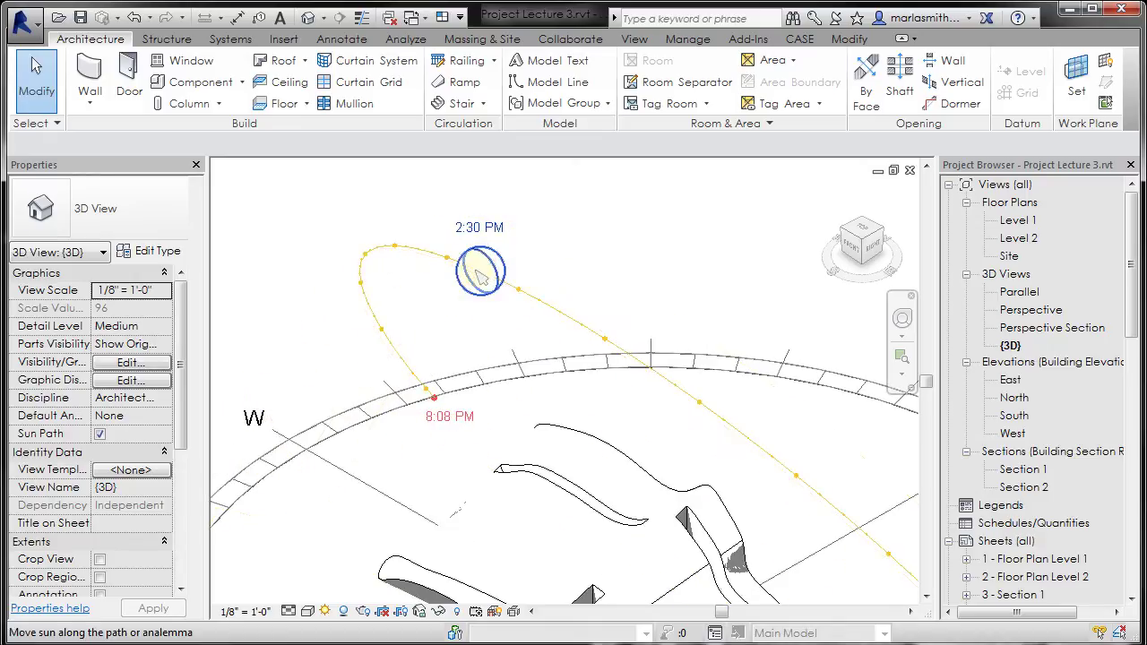
scroll(480, 276, "down", 3)
left_click(484, 251)
type("4")
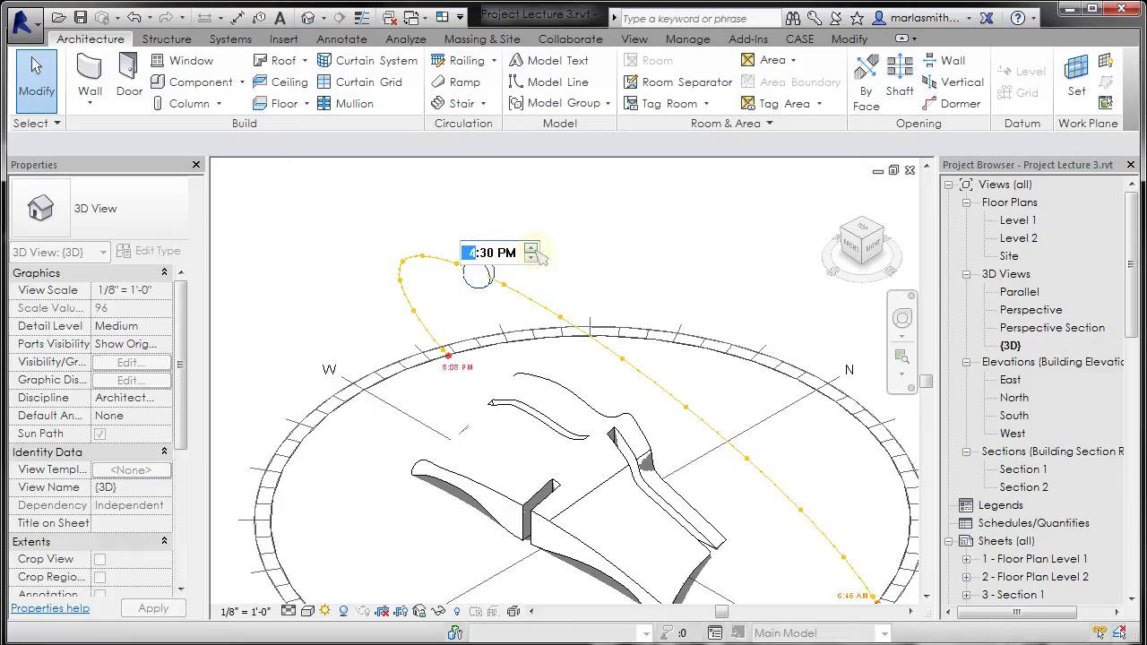
- Set the sun's time to 4:30 PM
left_click(602, 256)
scroll(403, 268, "down", 2)
scroll(392, 263, "down", 2)
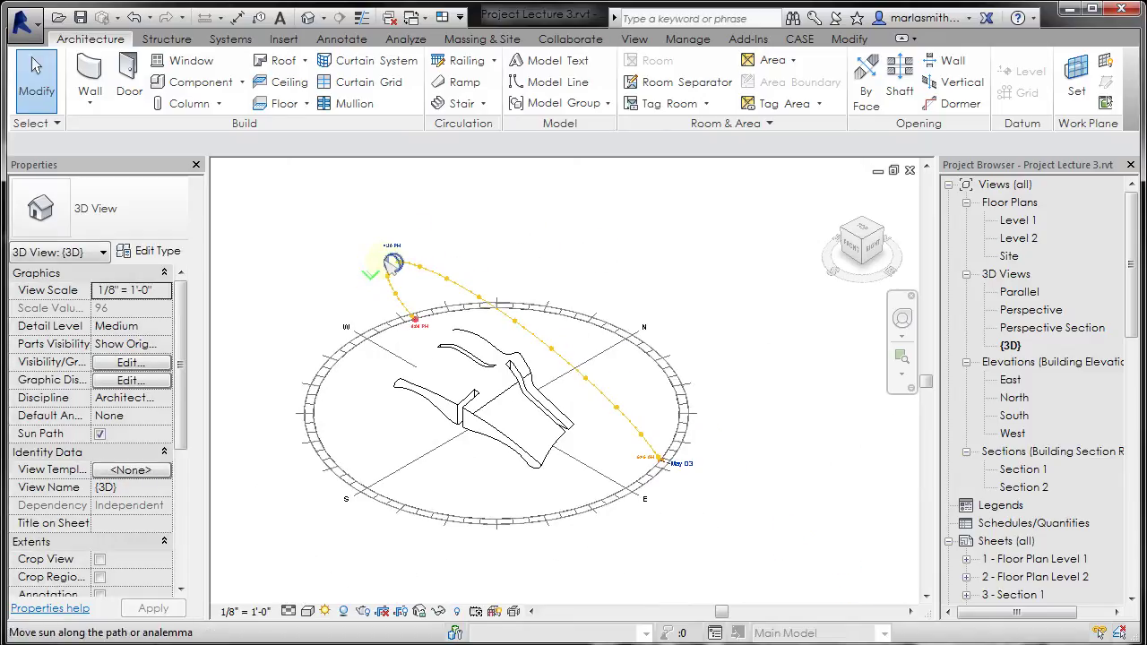
- Change the sun path date to 5/26/2010 using the calendar
left_click(682, 465)
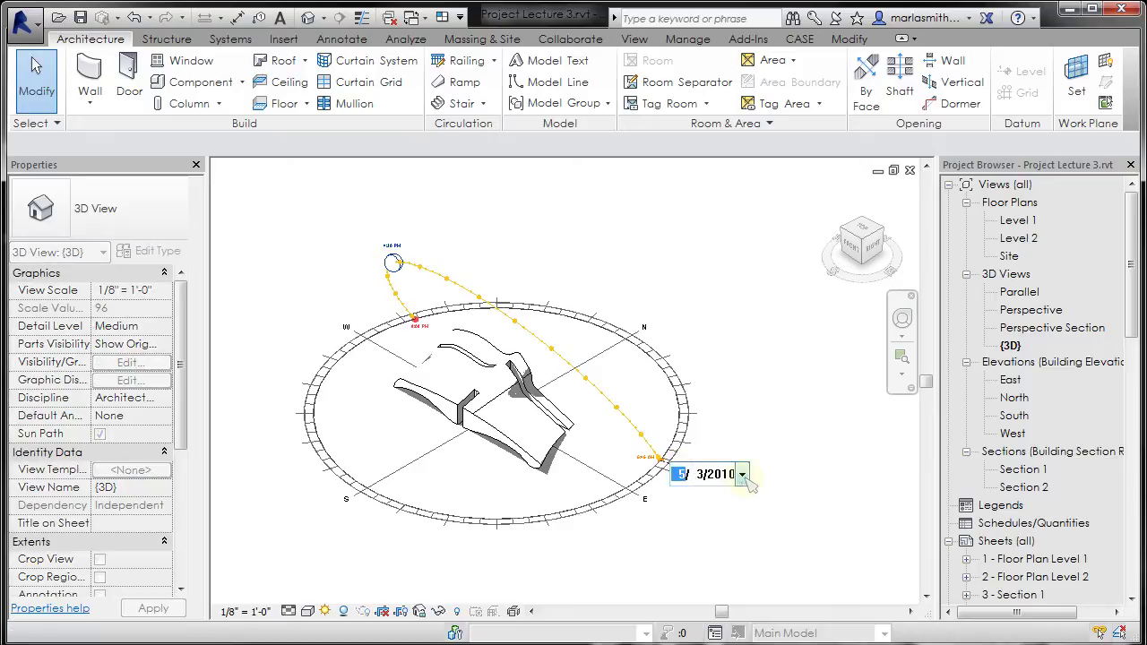
left_click(743, 474)
left_click(775, 589)
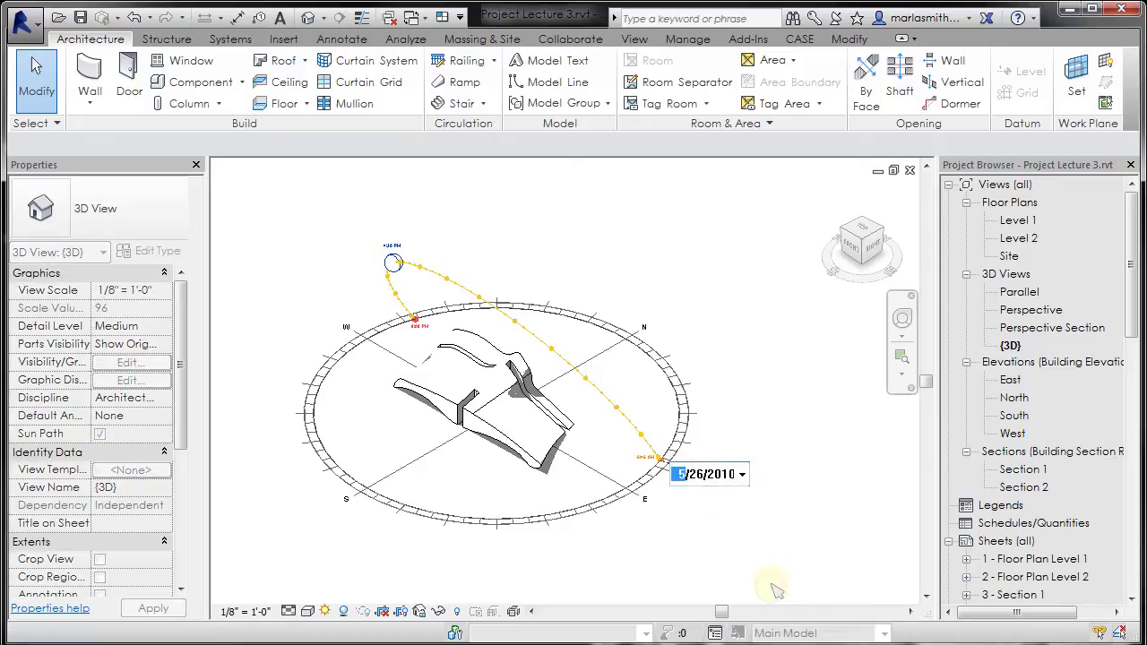
left_click(751, 364)
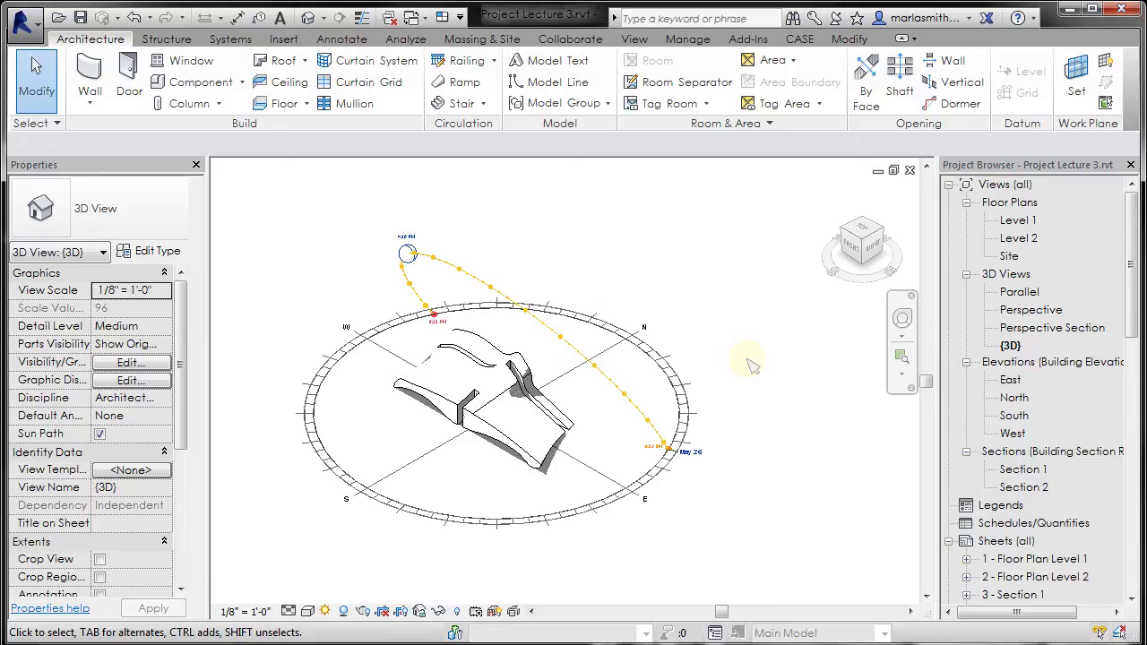
left_click(639, 351)
left_click(651, 251)
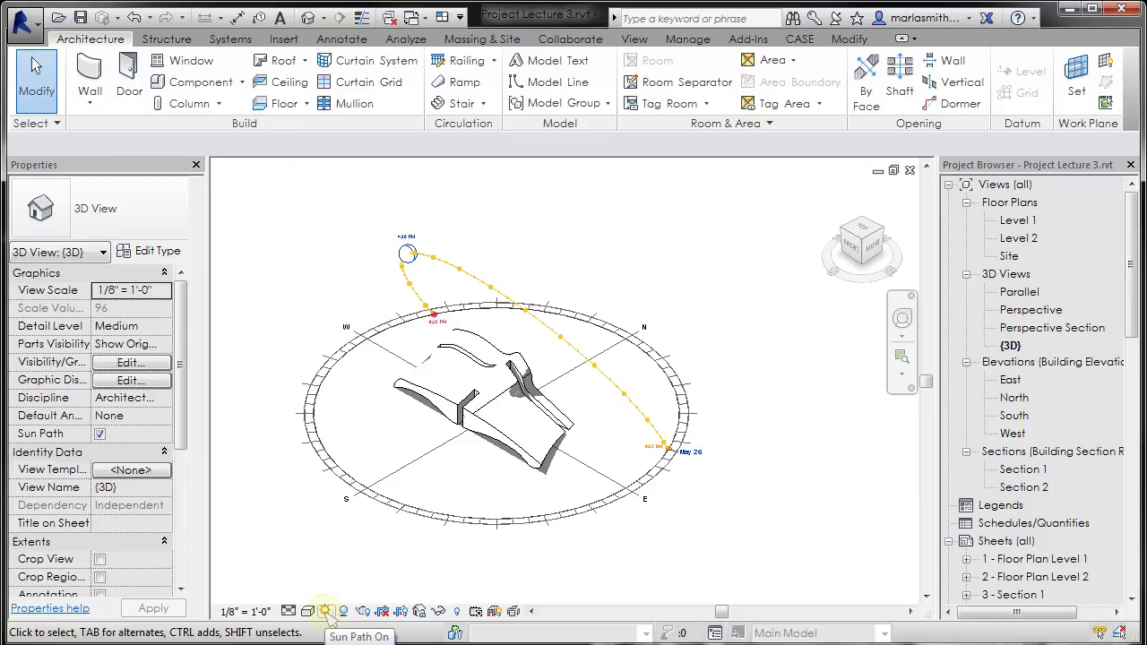
- Open Sun Settings from the Sun Path menu, try Lighting, then return to a Still study
left_click(325, 611)
left_click(368, 544)
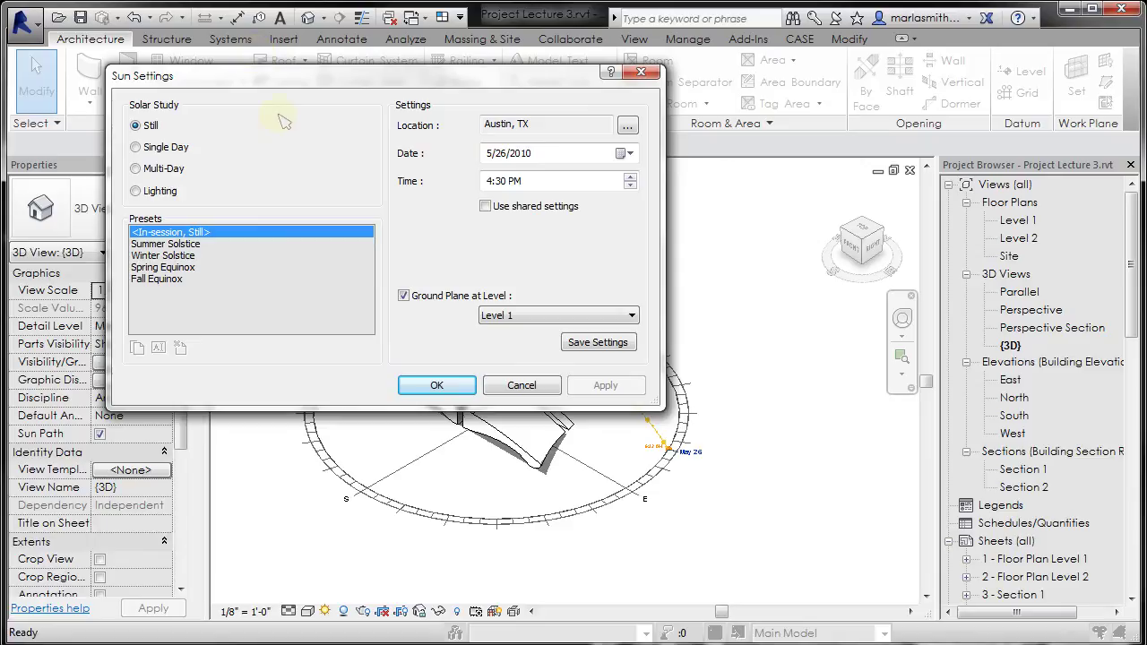
left_click(135, 191)
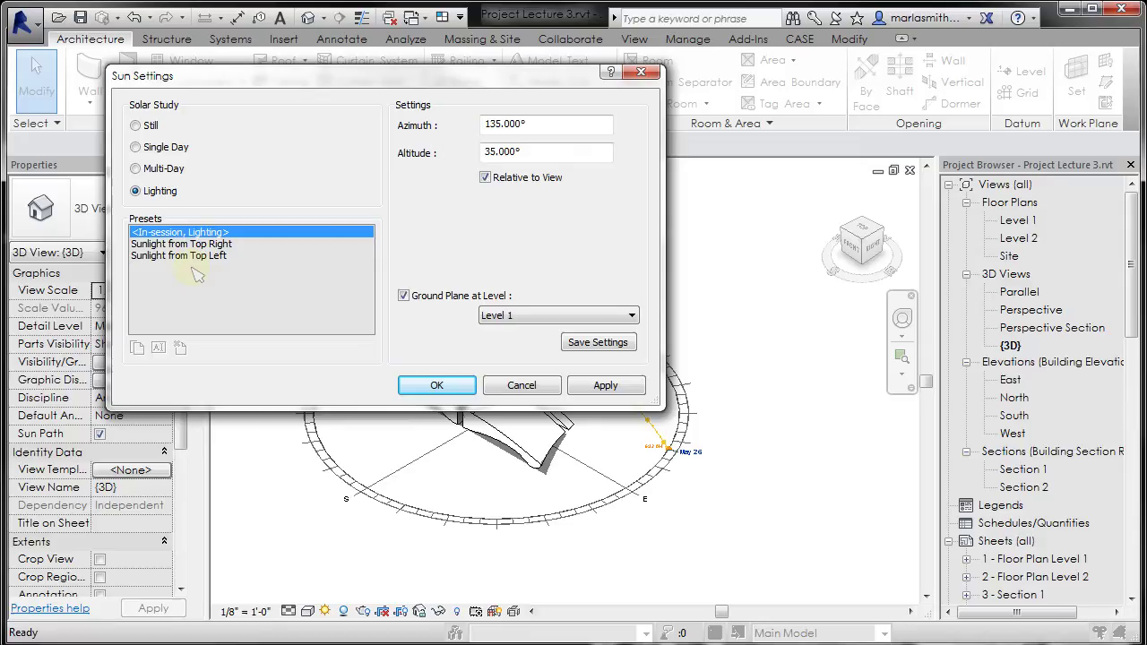
left_click(136, 125)
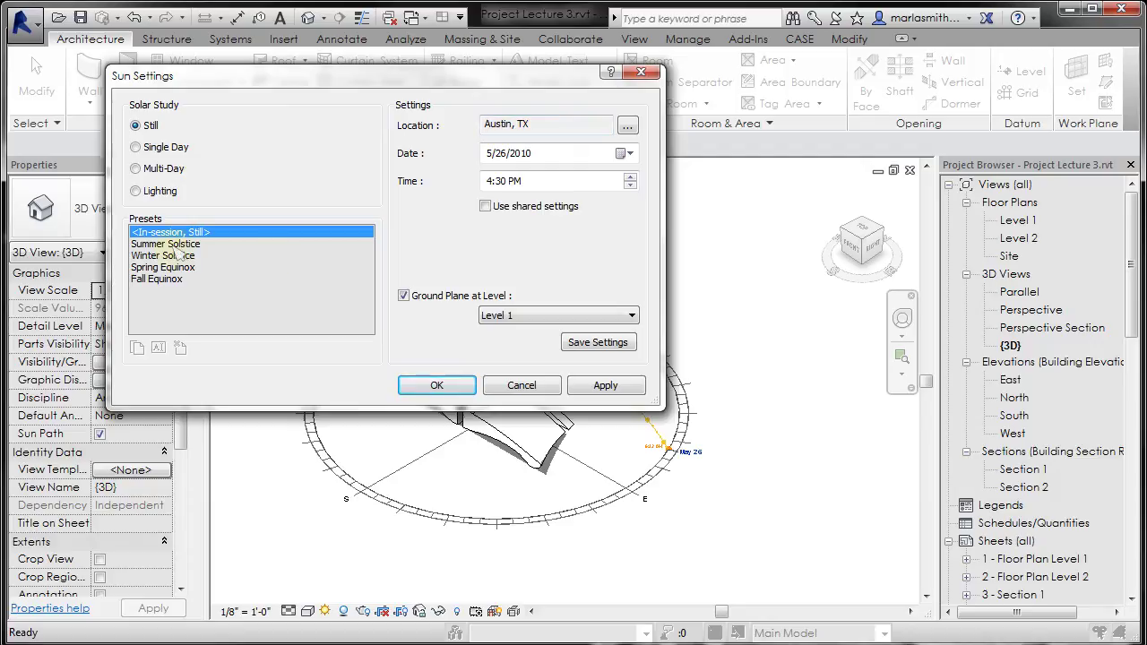
left_click(175, 244)
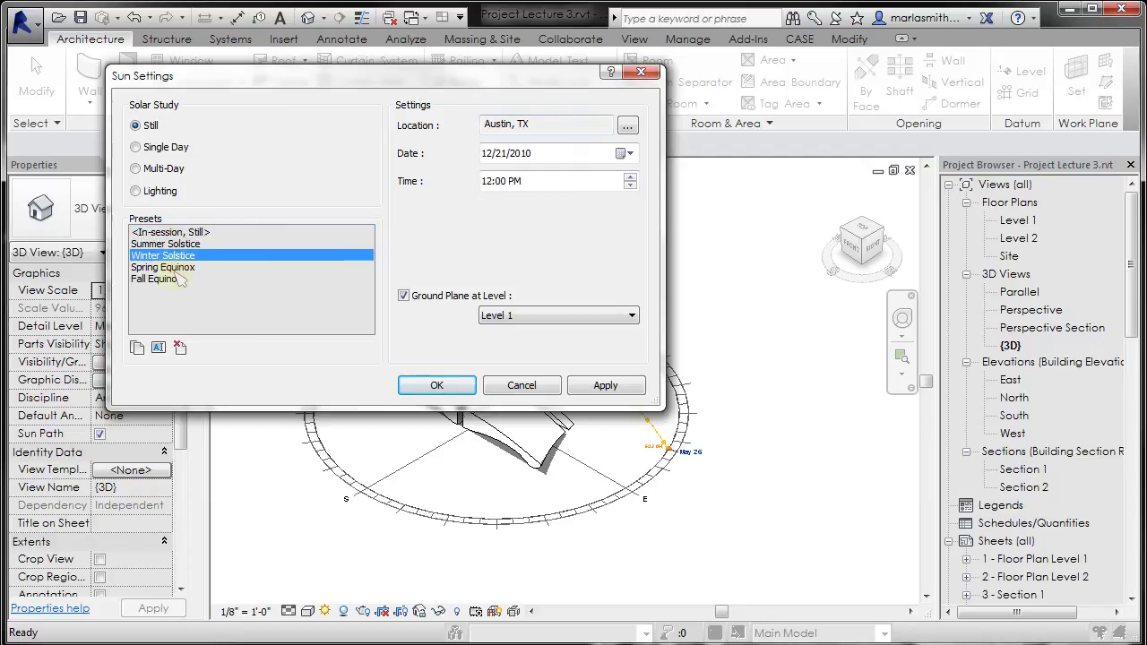
left_click(179, 268)
left_click(179, 278)
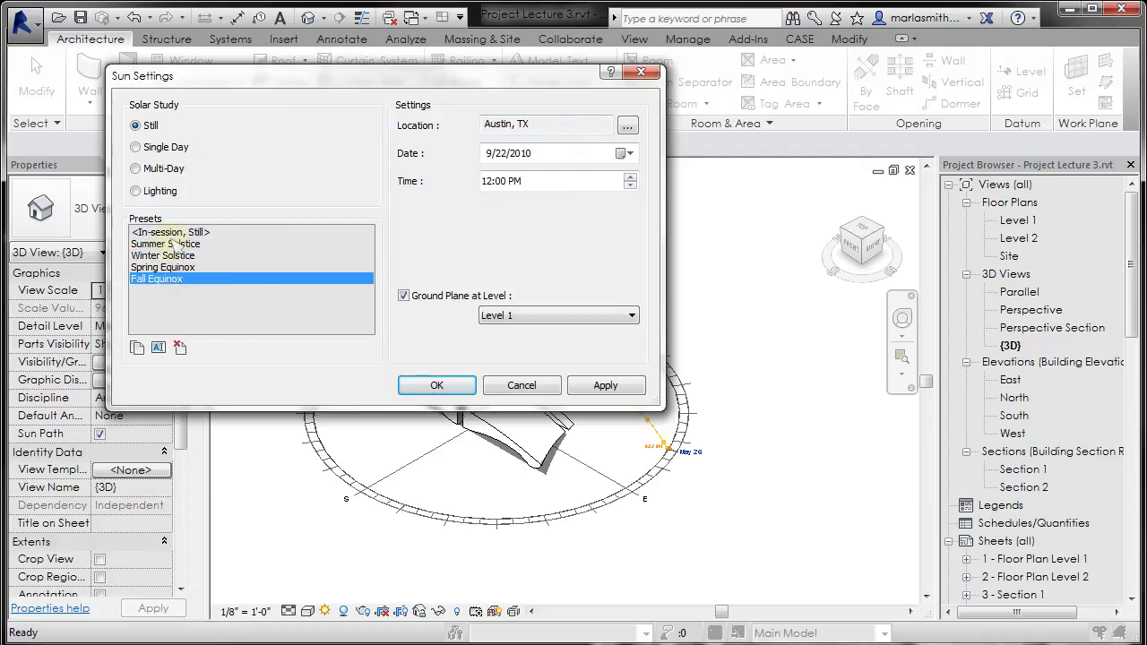
left_click(174, 246)
left_click(172, 232)
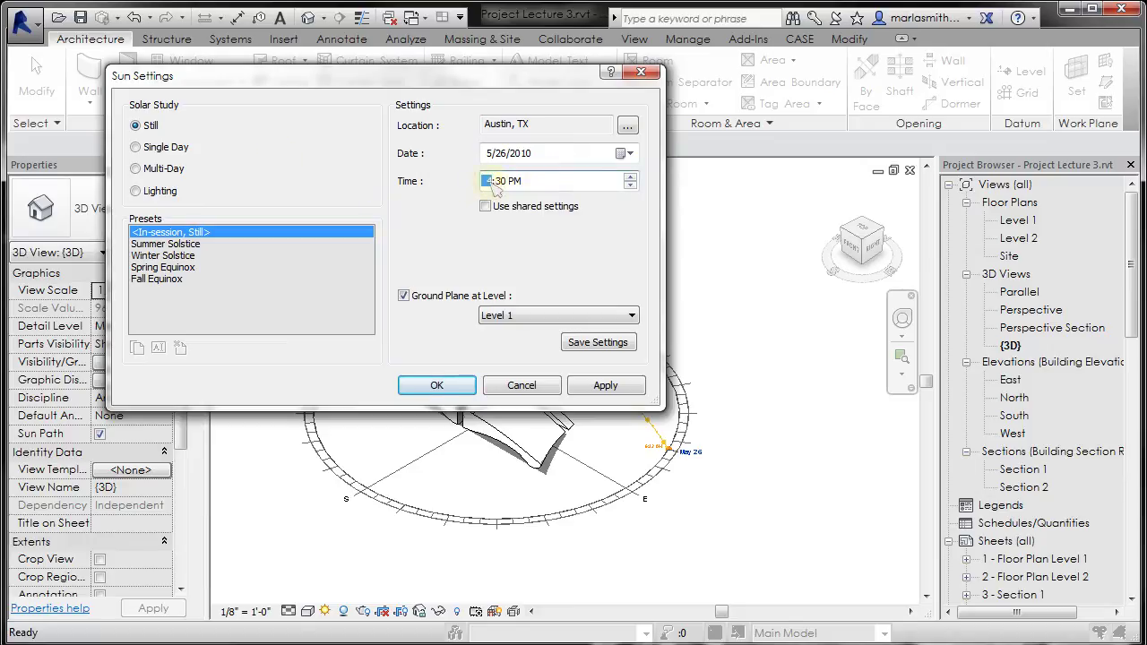
- Set the sun time to 1:30 AM
type("1")
left_click(516, 181)
type("a")
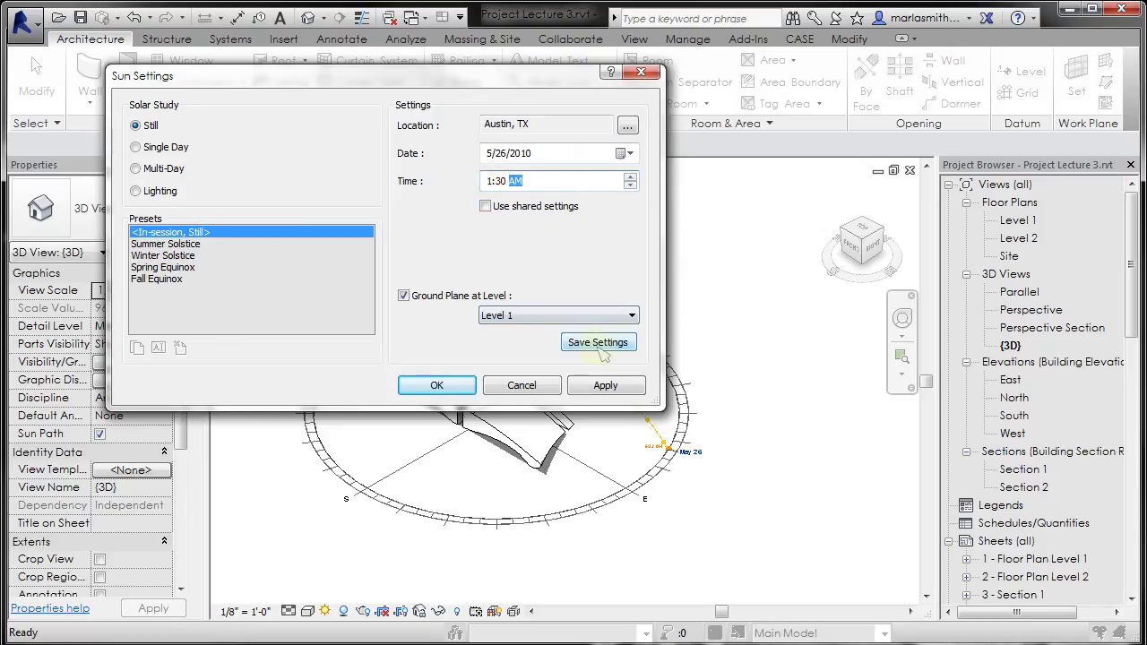
- Save the current sun settings as a preset named 'Night'
left_click(602, 349)
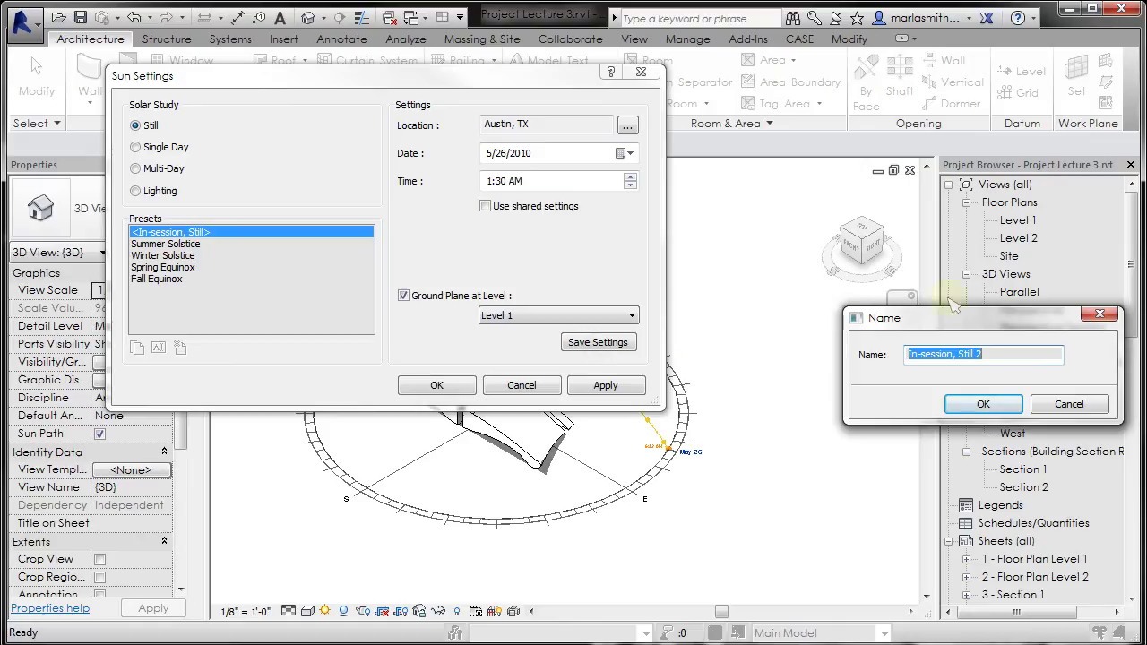
type("Night")
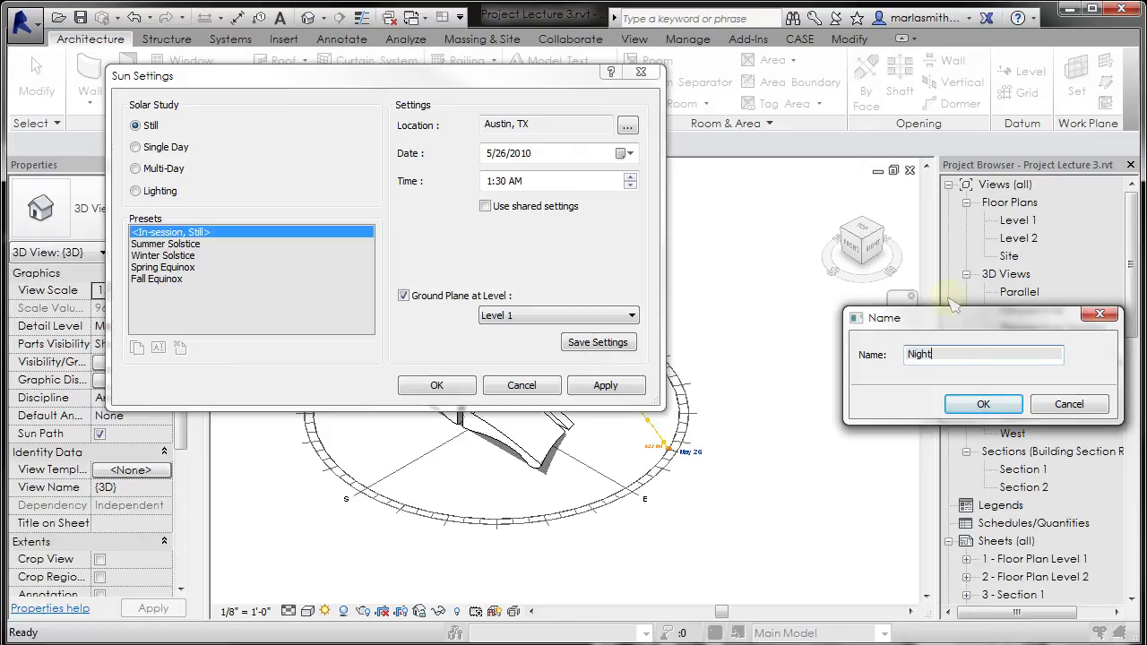
left_click(983, 404)
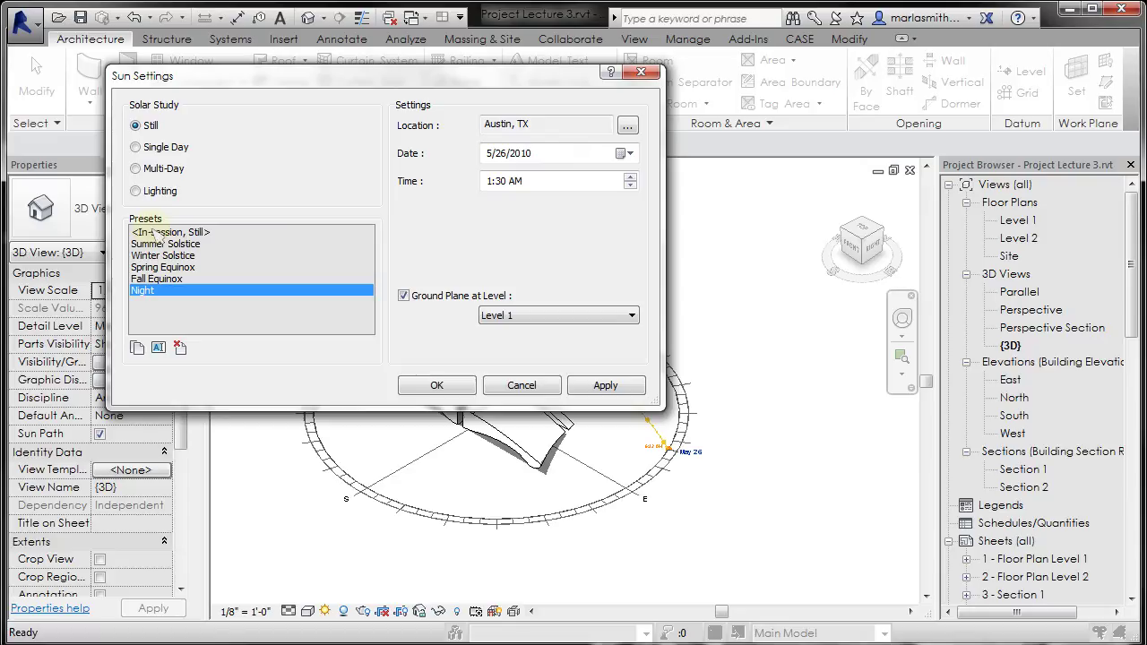
- Set the still sun's date to August 1, 2010
left_click(152, 233)
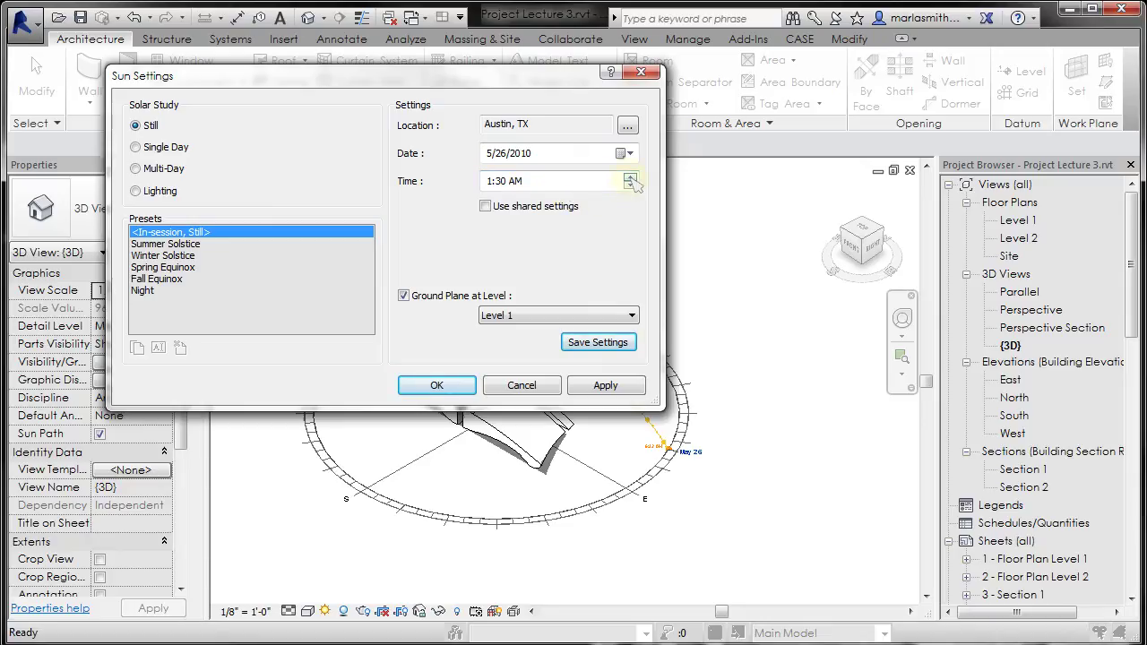
left_click(628, 155)
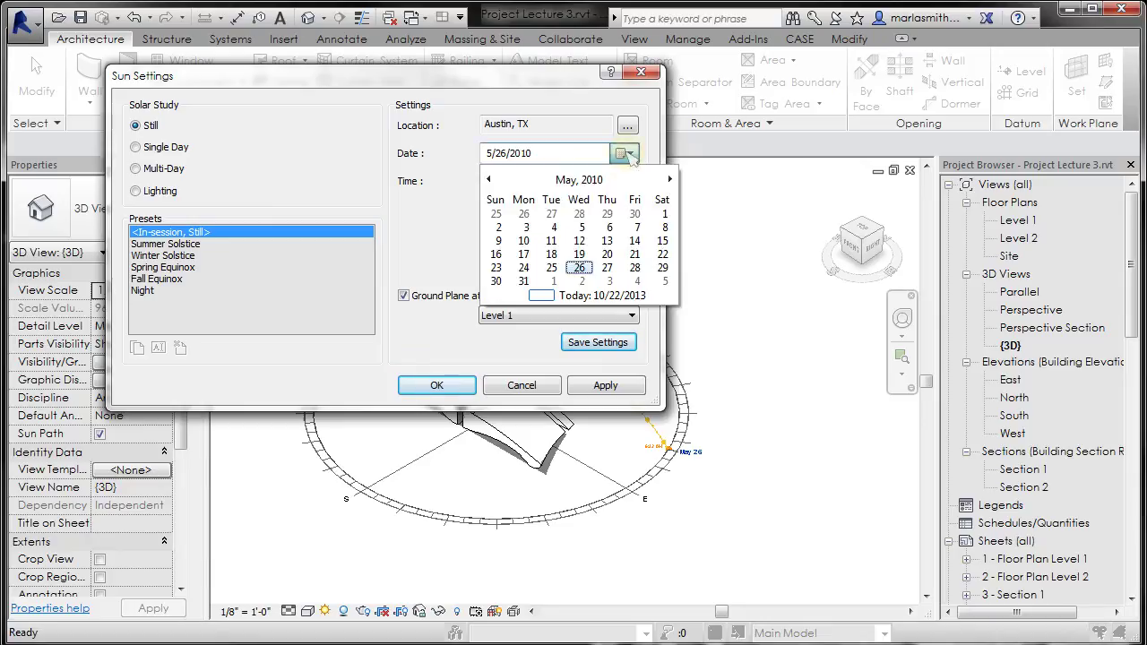
left_click(669, 179)
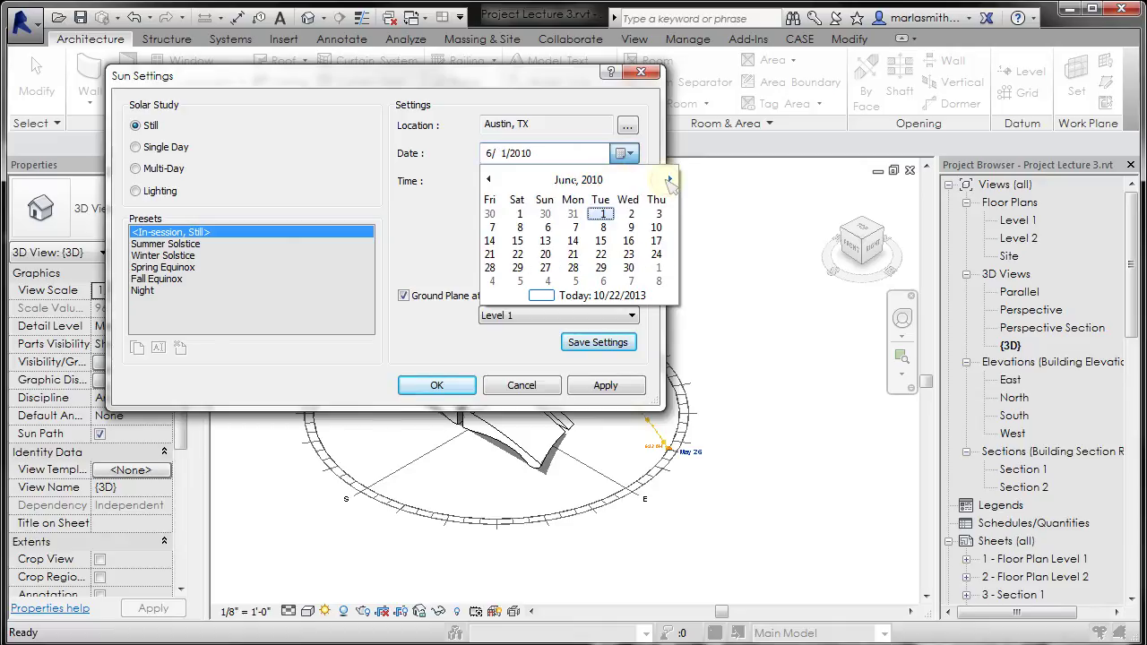
left_click(670, 179)
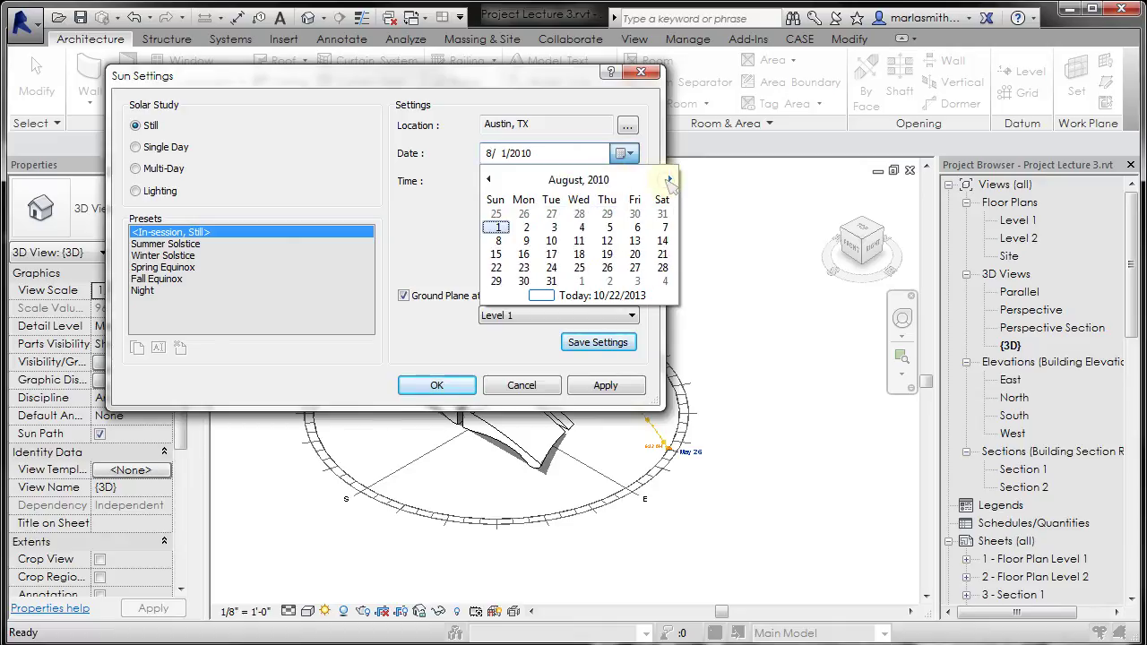
left_click(497, 227)
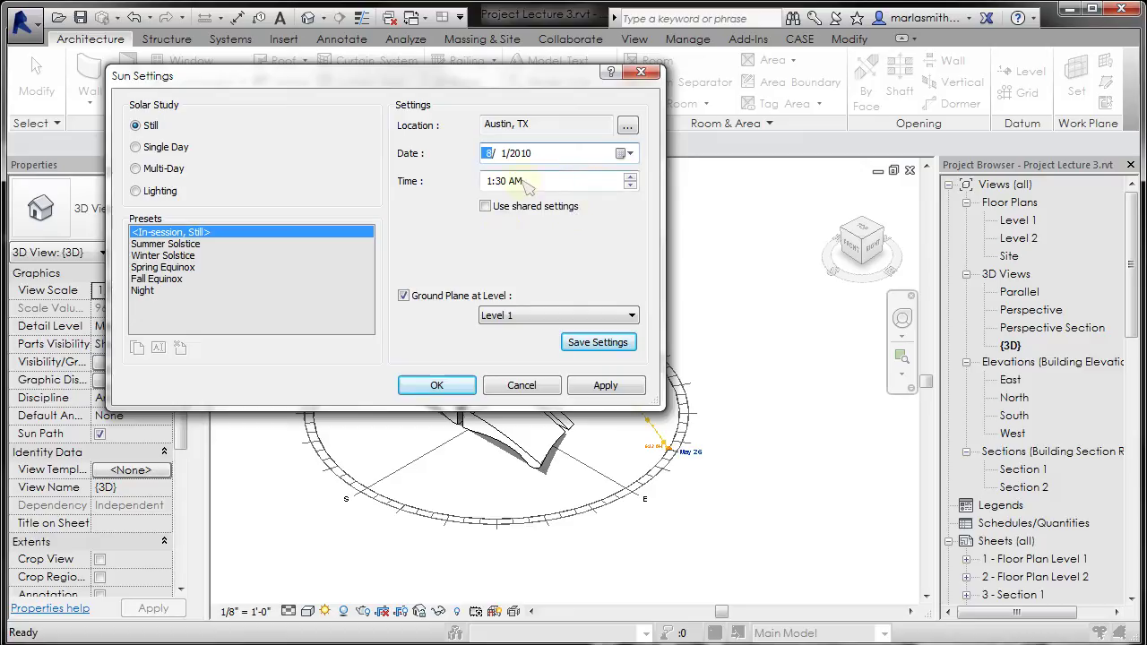
- Set the time to 10:30 AM and save the settings as preset 'Aug 1 1030'
left_click(516, 181)
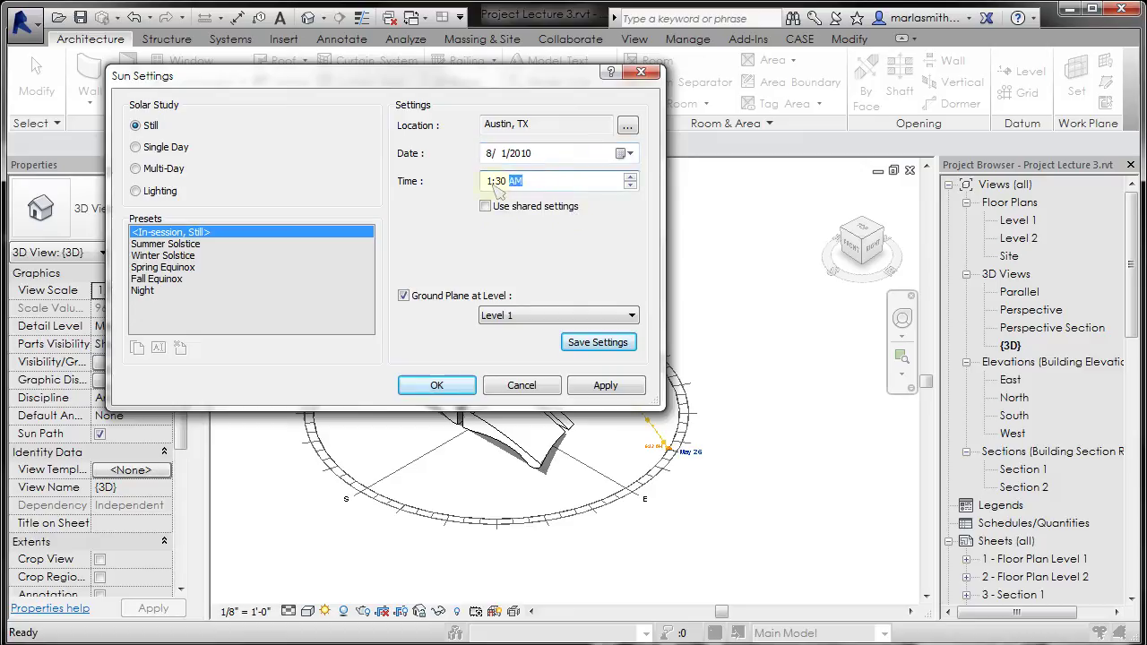
left_click(492, 182)
type("10")
left_click(597, 342)
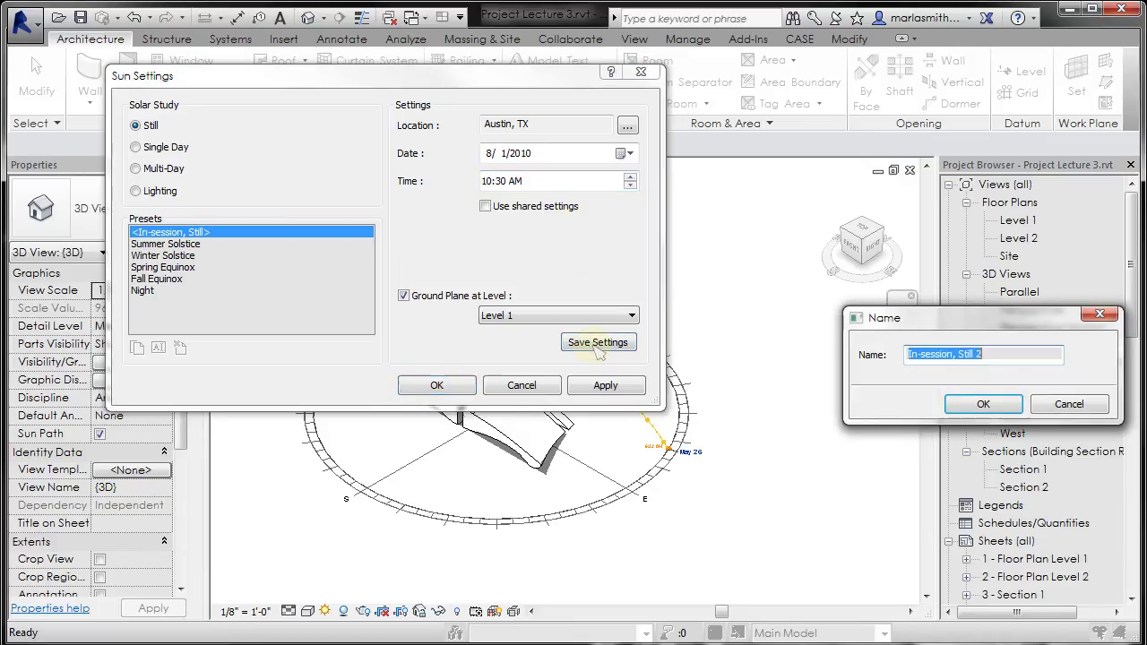
type("Aug 1 1030")
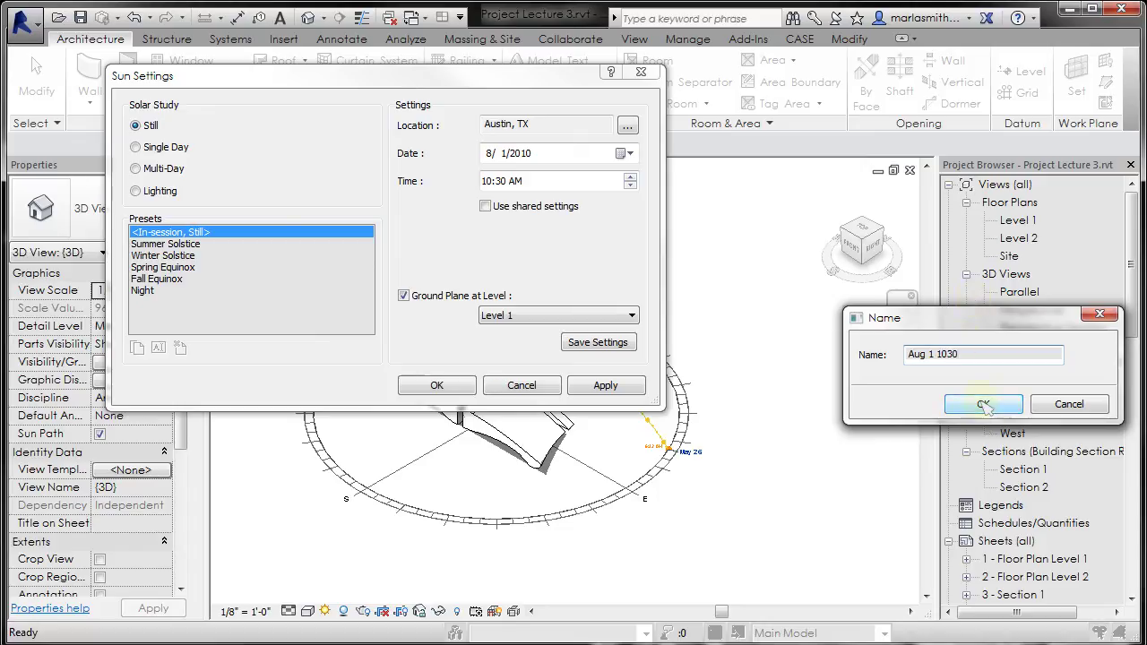
- Confirm the 'Aug 1 1030' preset and apply it after previewing Night and Spring Equinox
left_click(982, 403)
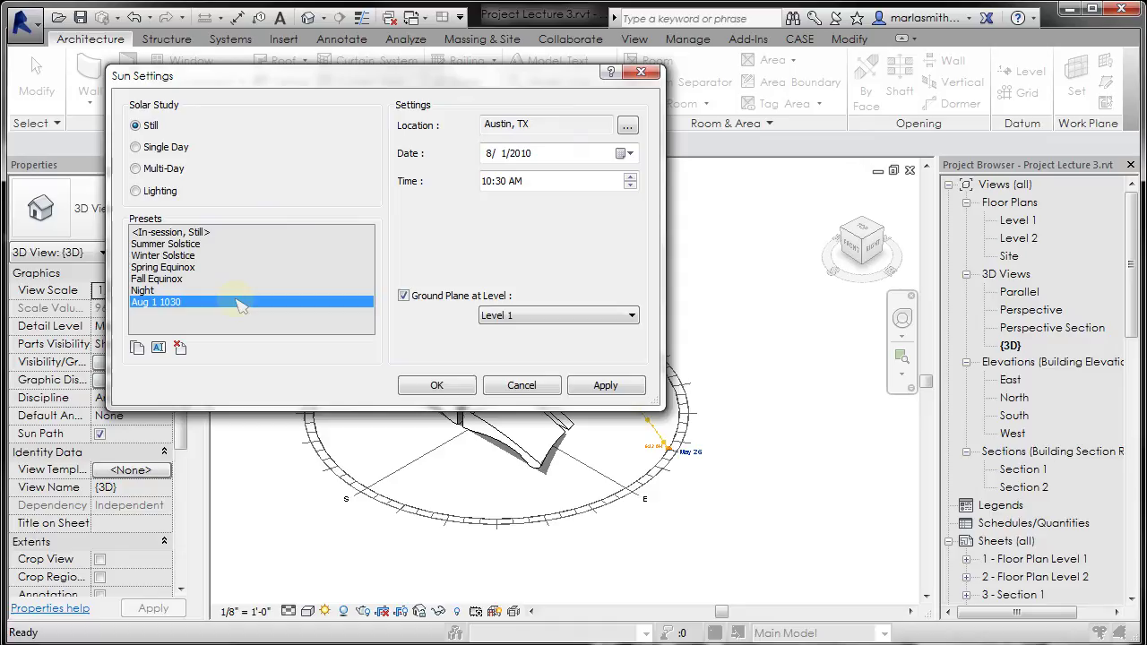
left_click(145, 290)
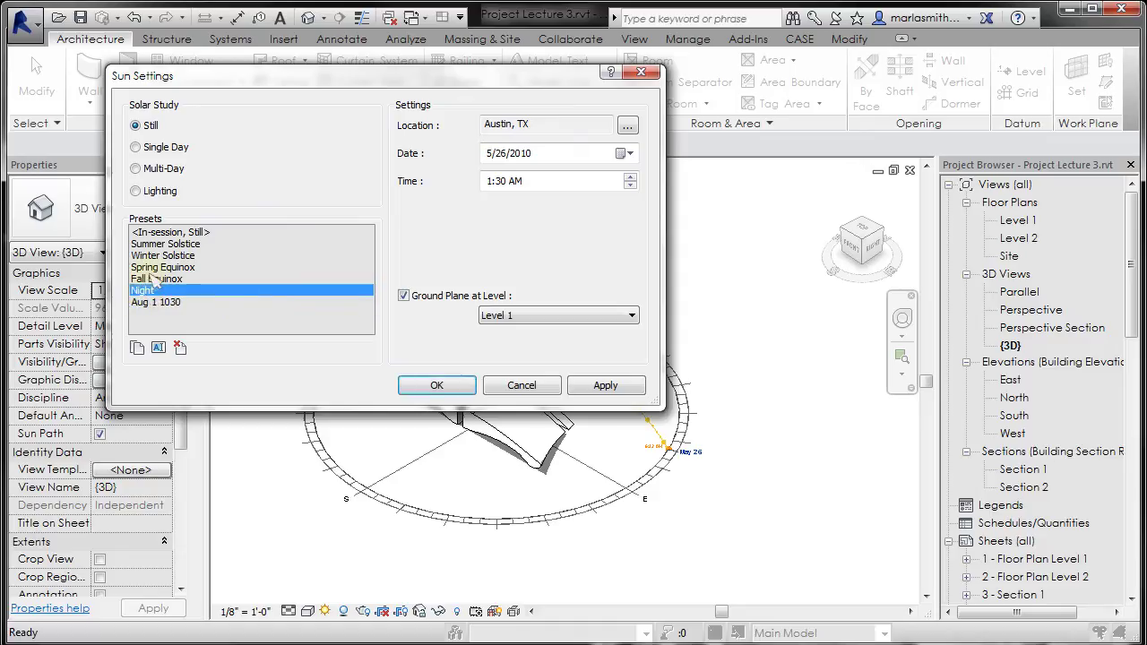
left_click(152, 279)
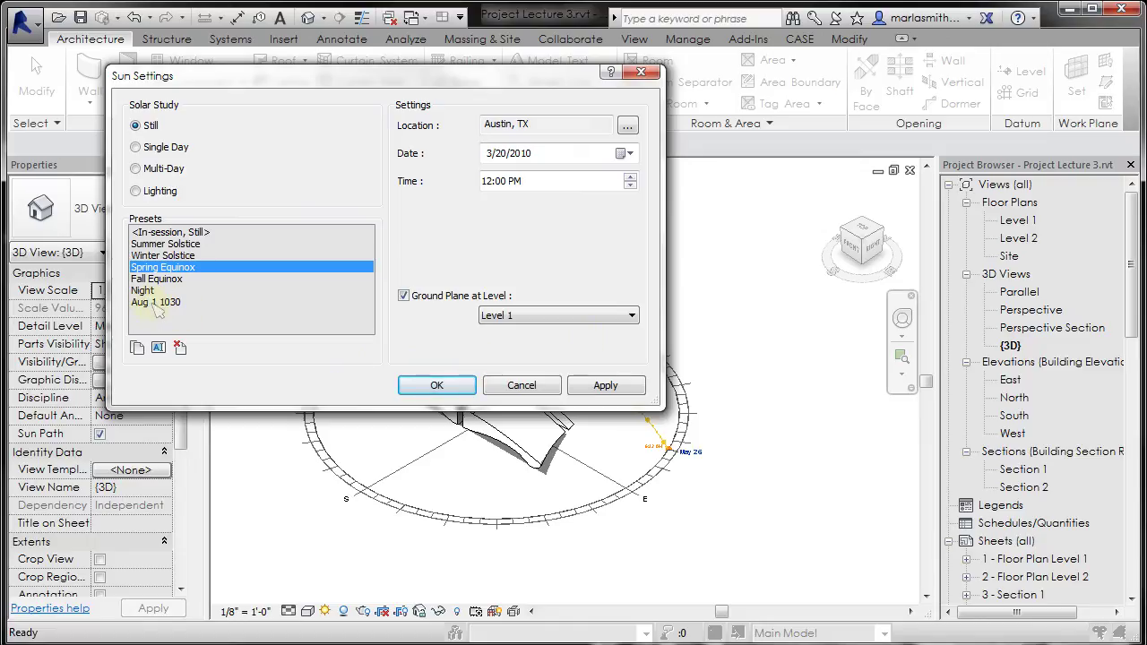
left_click(155, 304)
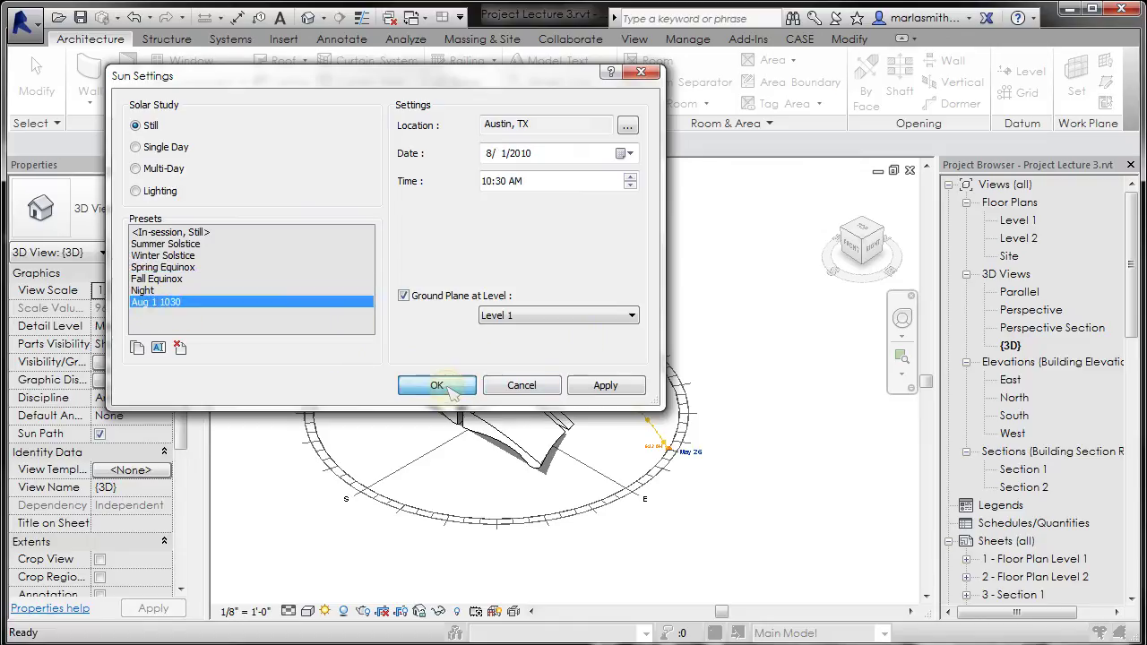
left_click(450, 387)
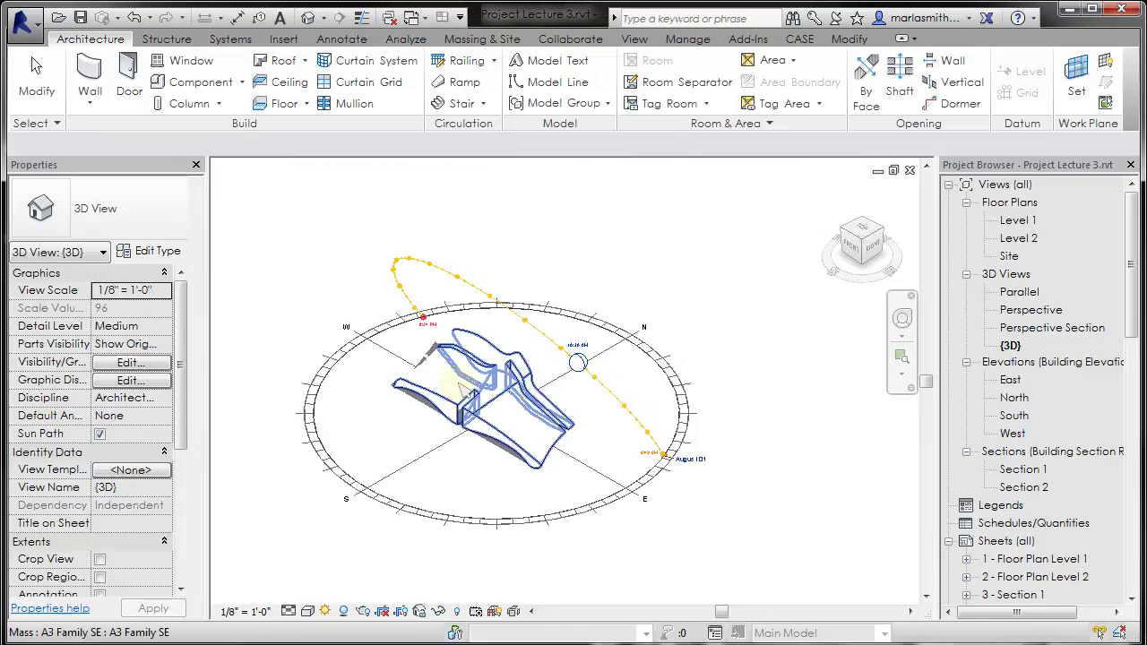
- Apply the Fall Equinox preset (September 22, 12:00 PM) to the 3D view
left_click(324, 611)
left_click(343, 542)
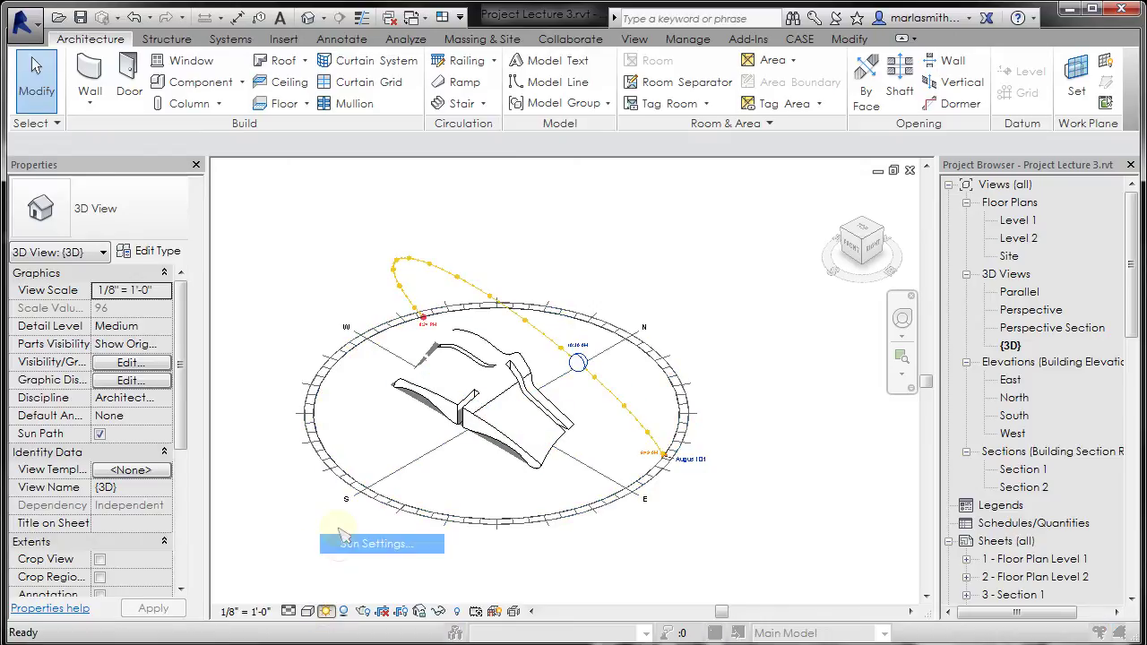
left_click(167, 278)
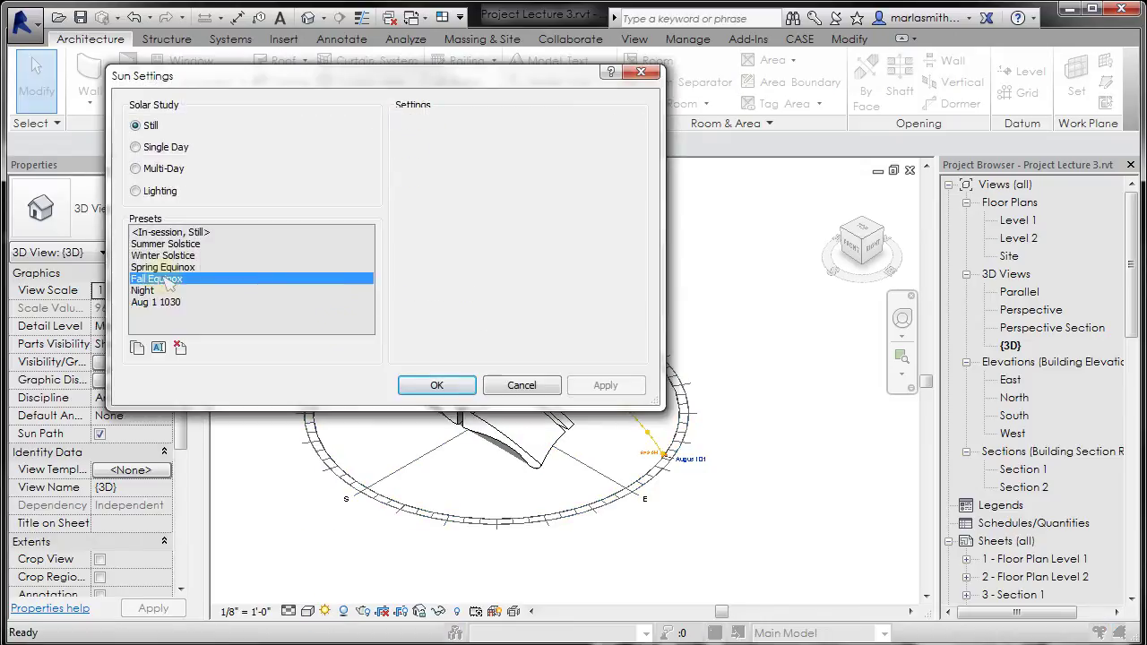
left_click(474, 389)
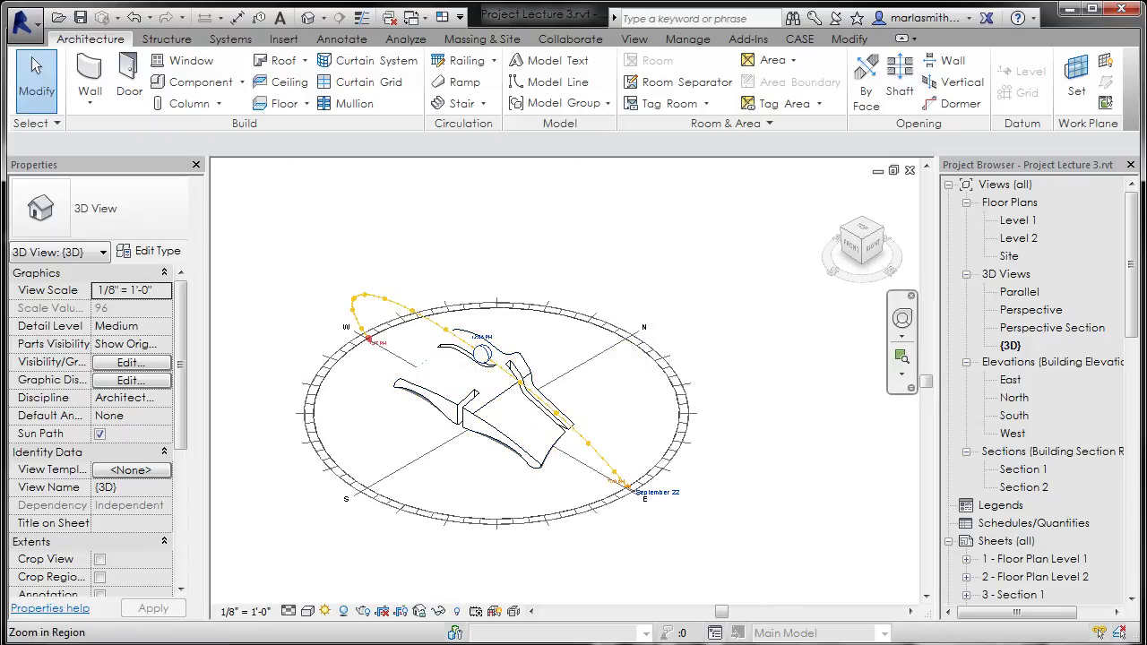
- Reopen Sun Settings and close it, keeping Fall Equinox active
left_click(778, 324)
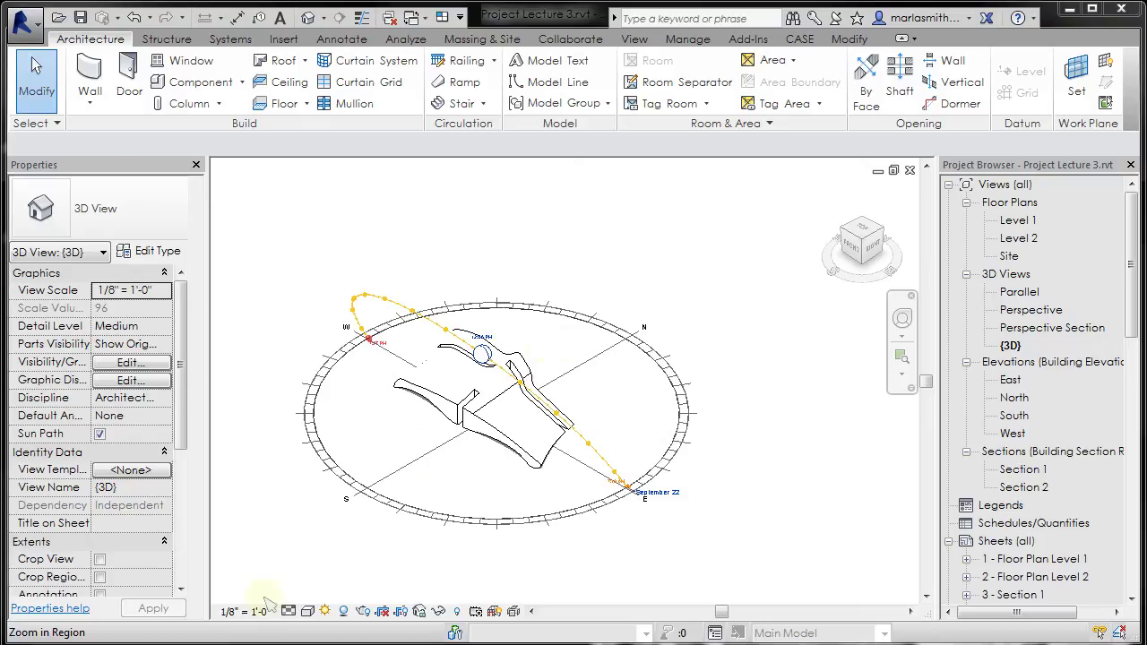
left_click(325, 612)
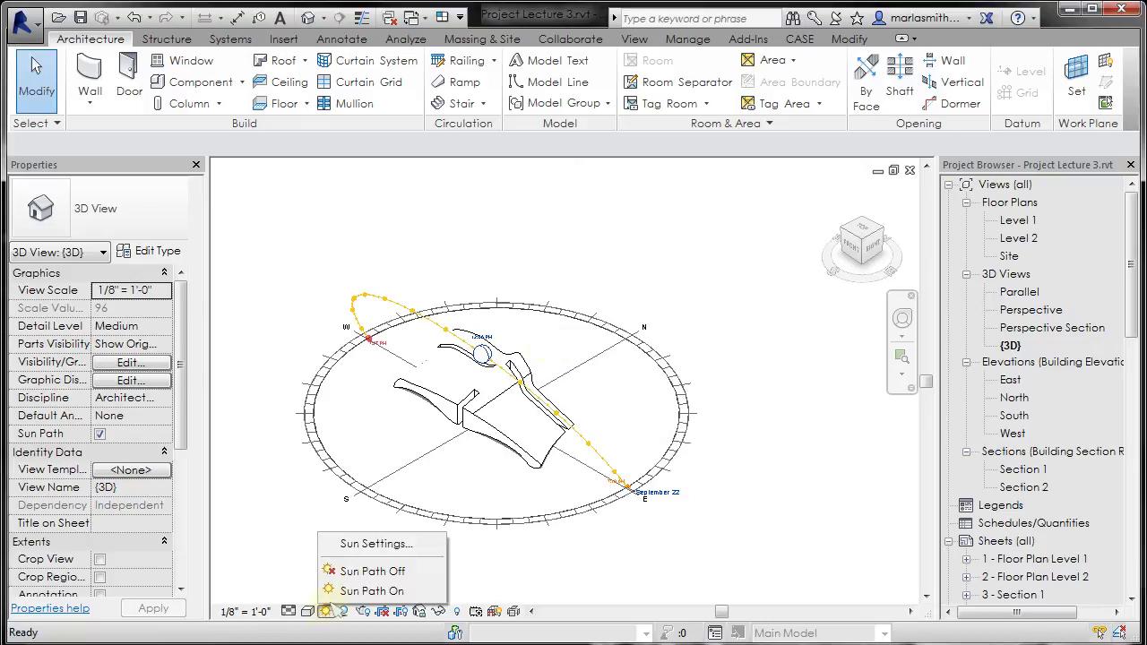
left_click(374, 544)
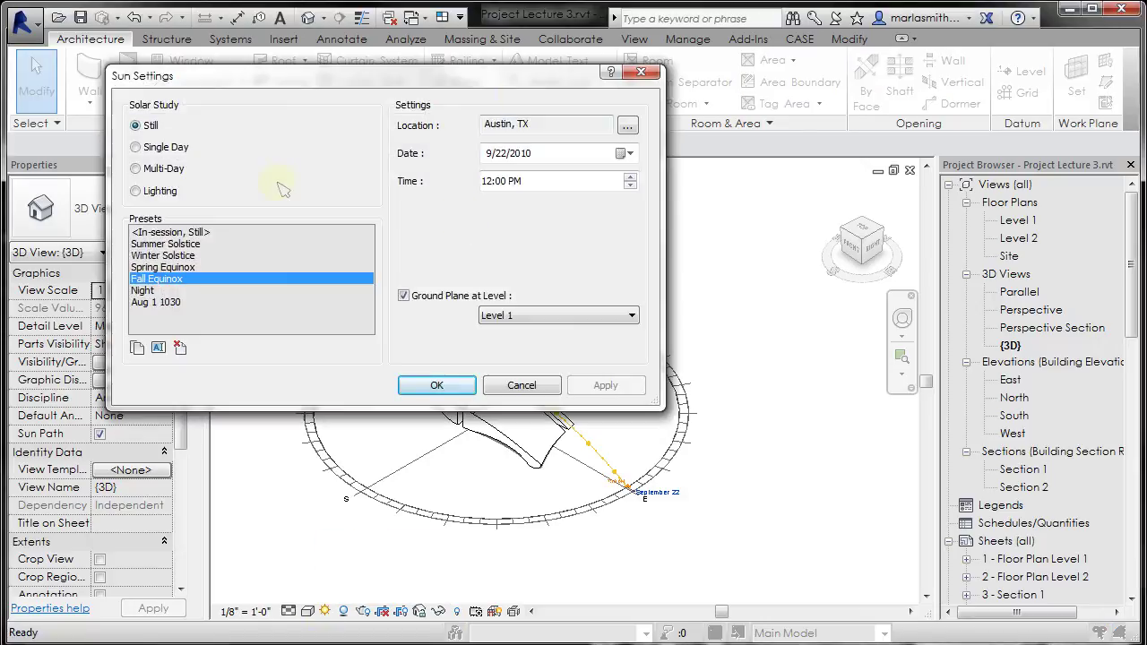
left_click(437, 384)
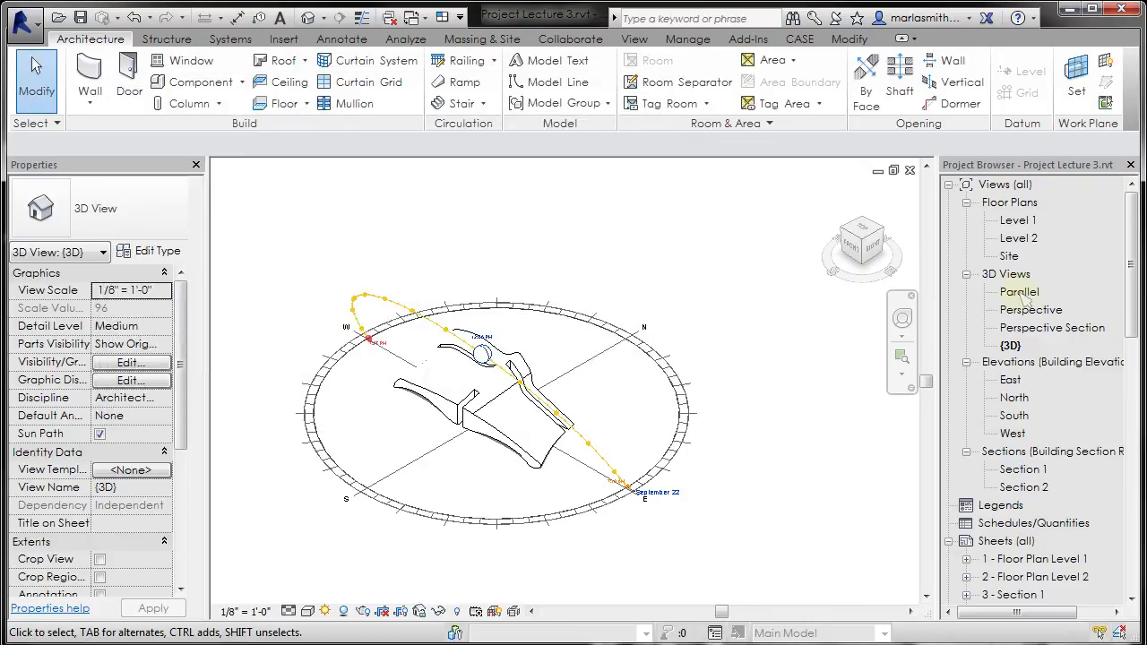
- Open the Perspective 3D view and reframe the model with the navigation wheel
double_click(1031, 310)
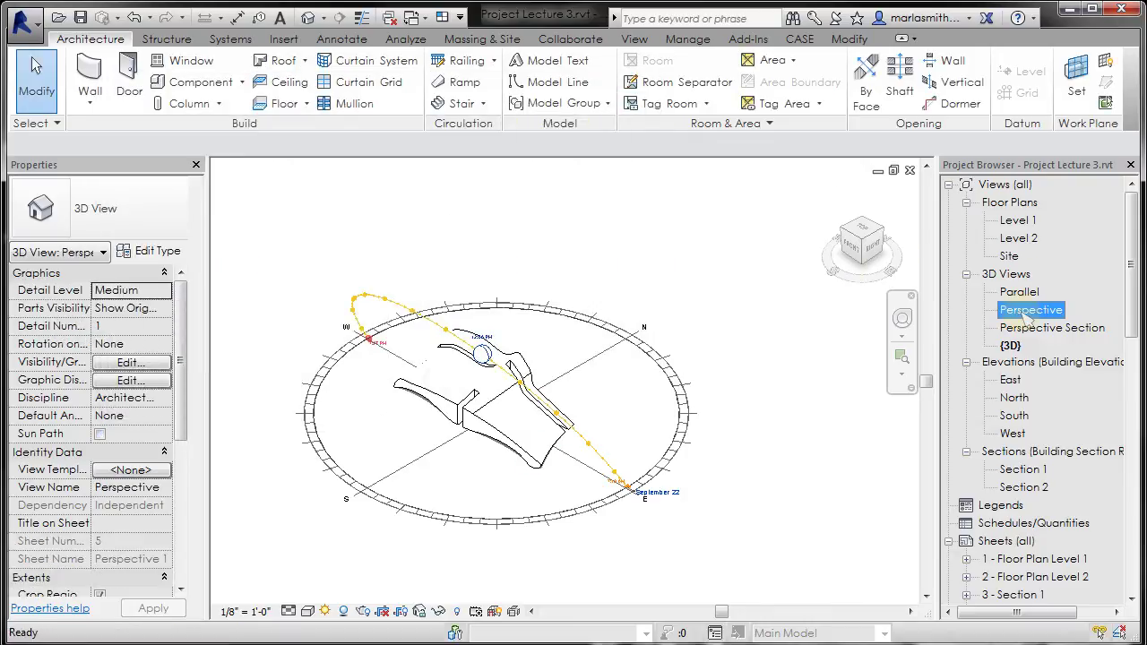
middle_click_drag(584, 570, 415, 295, "shift")
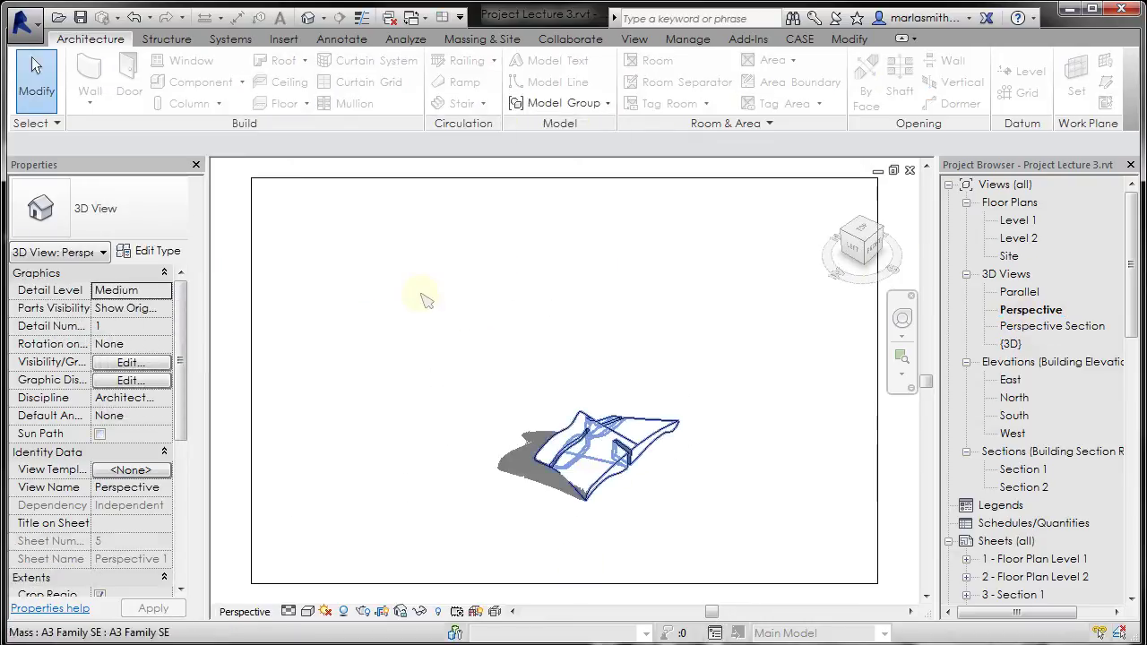
scroll(415, 295, "down", 3)
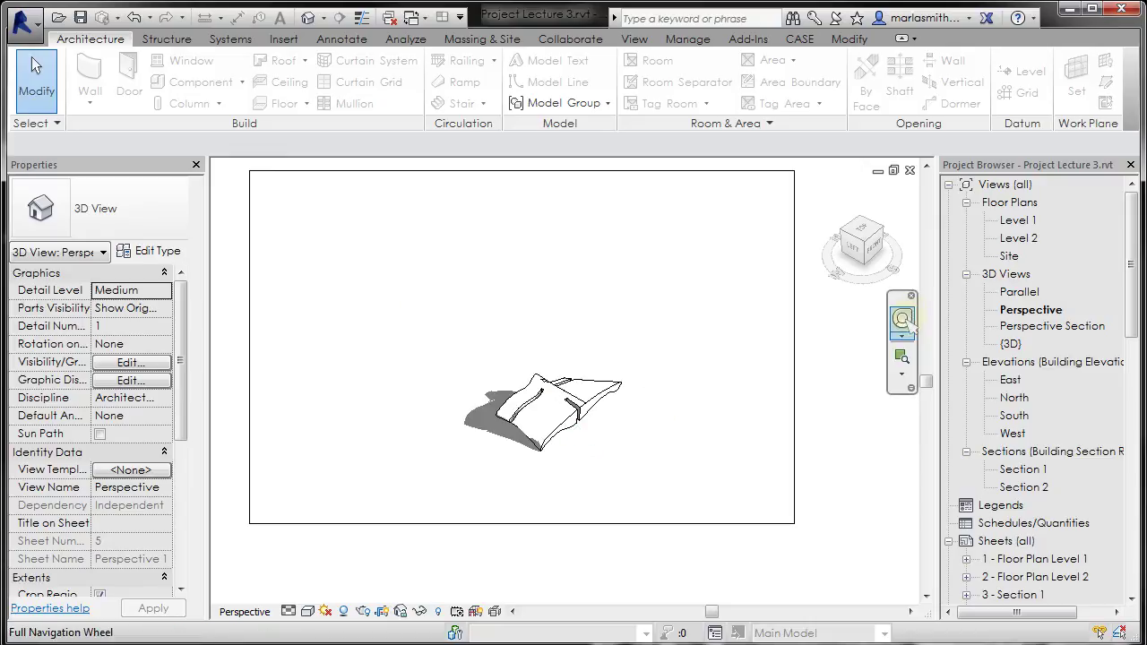
left_click(902, 319)
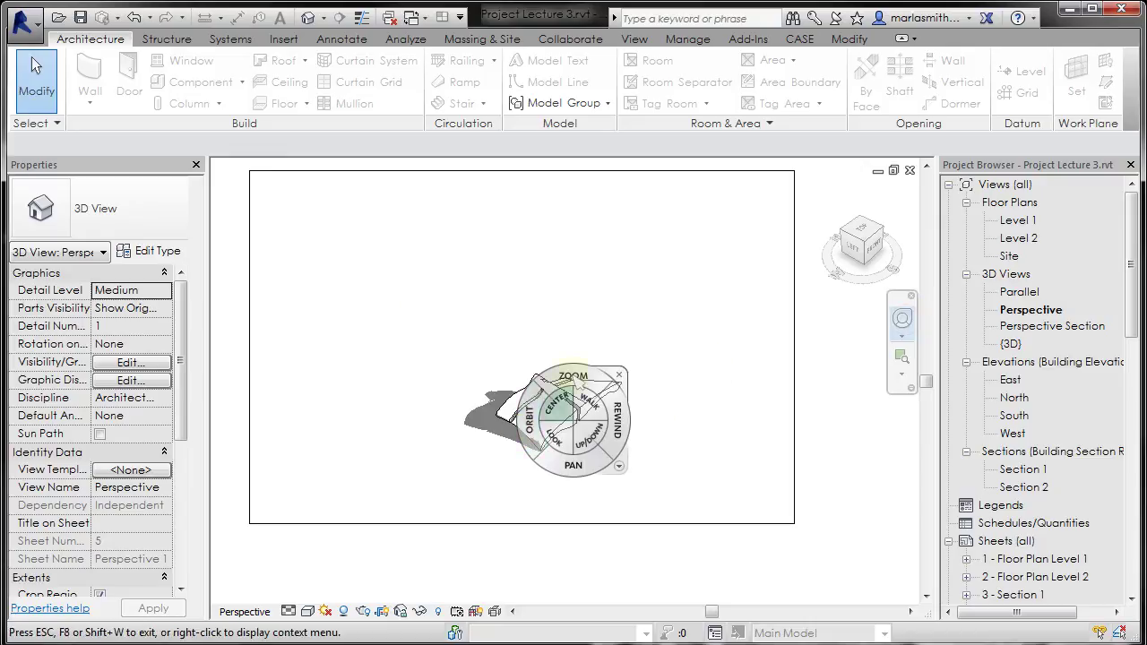
left_click_drag(570, 380, 561, 302)
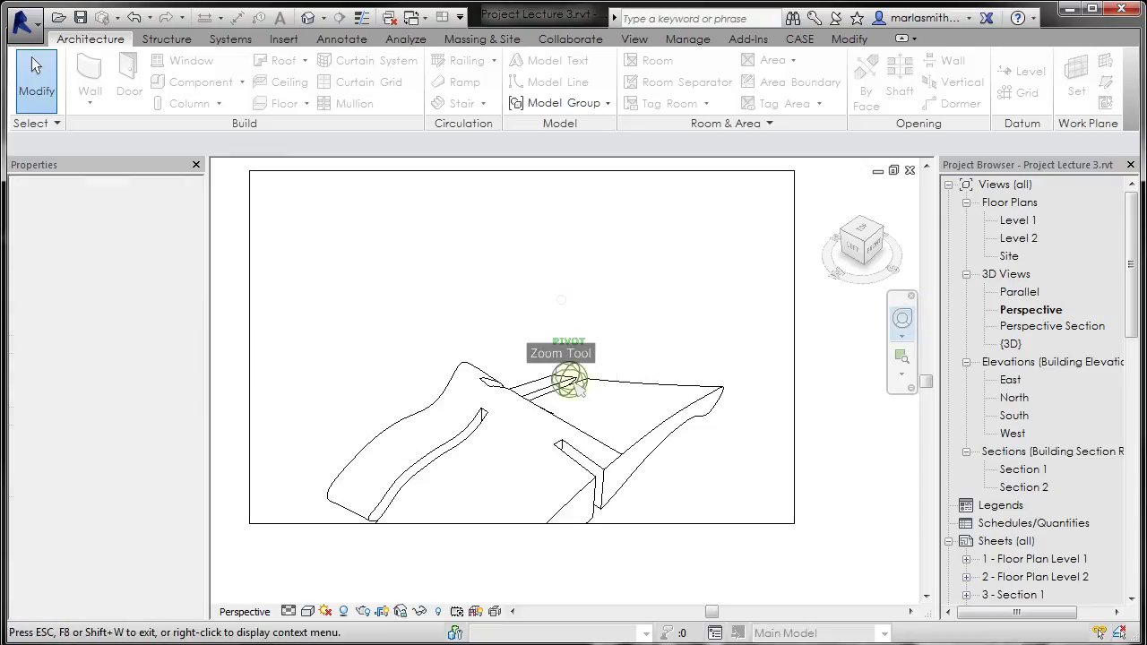
left_click_drag(556, 388, 548, 264)
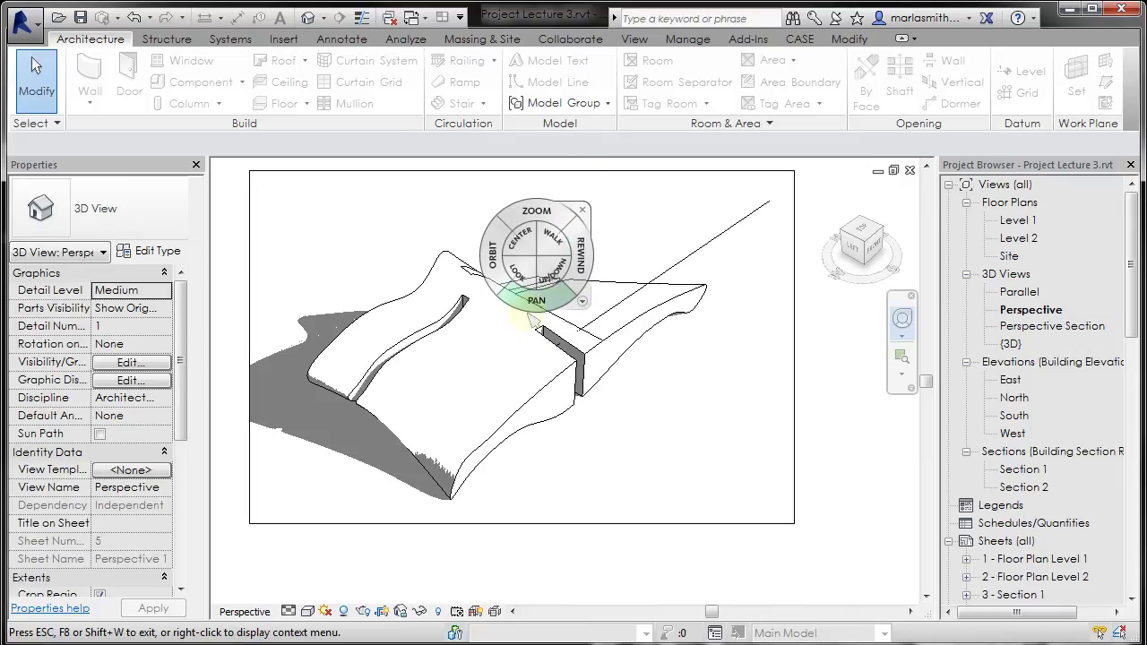
left_click_drag(549, 303, 614, 289)
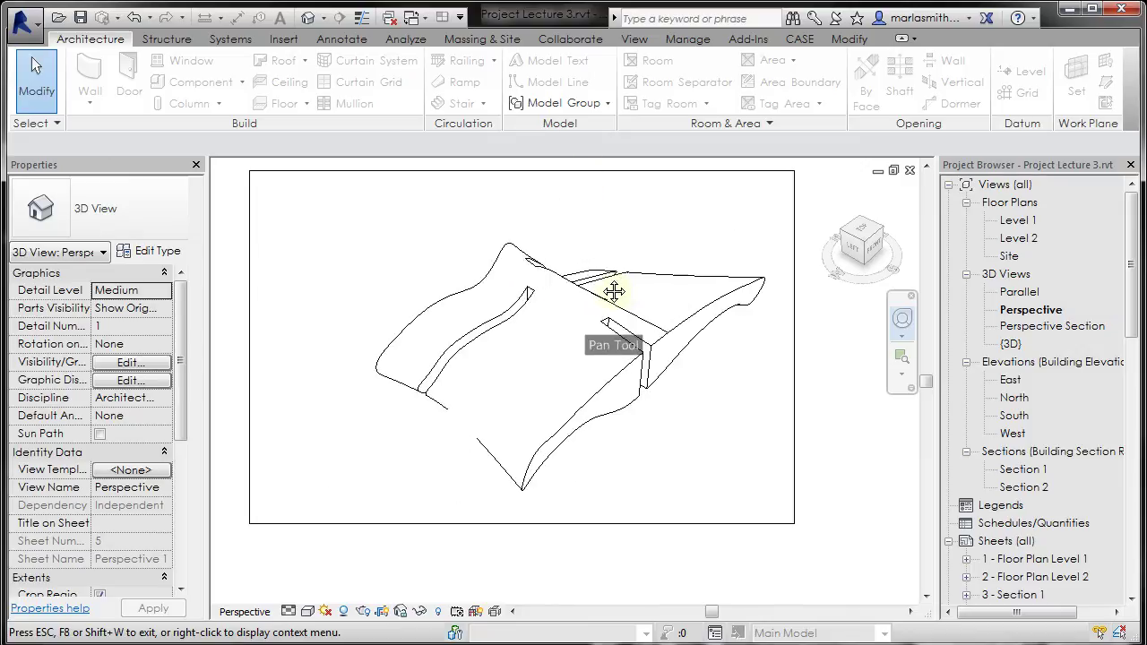
- Close the SteeringWheel and zoom out to see the whole mass
left_click(659, 200)
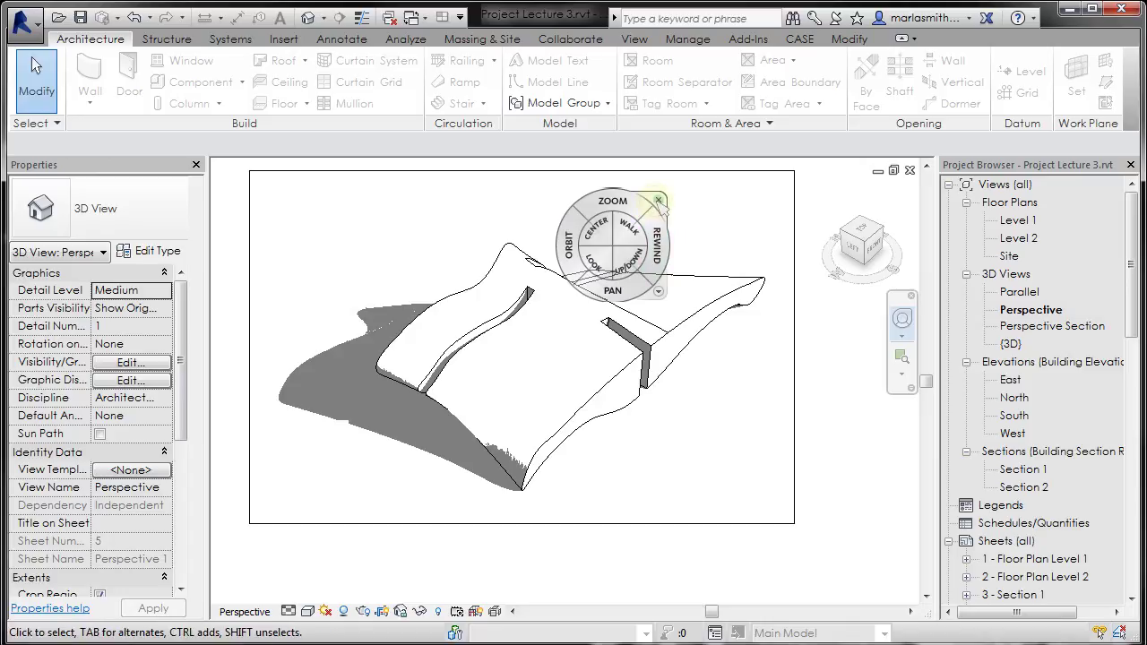
scroll(630, 486, "down", 1)
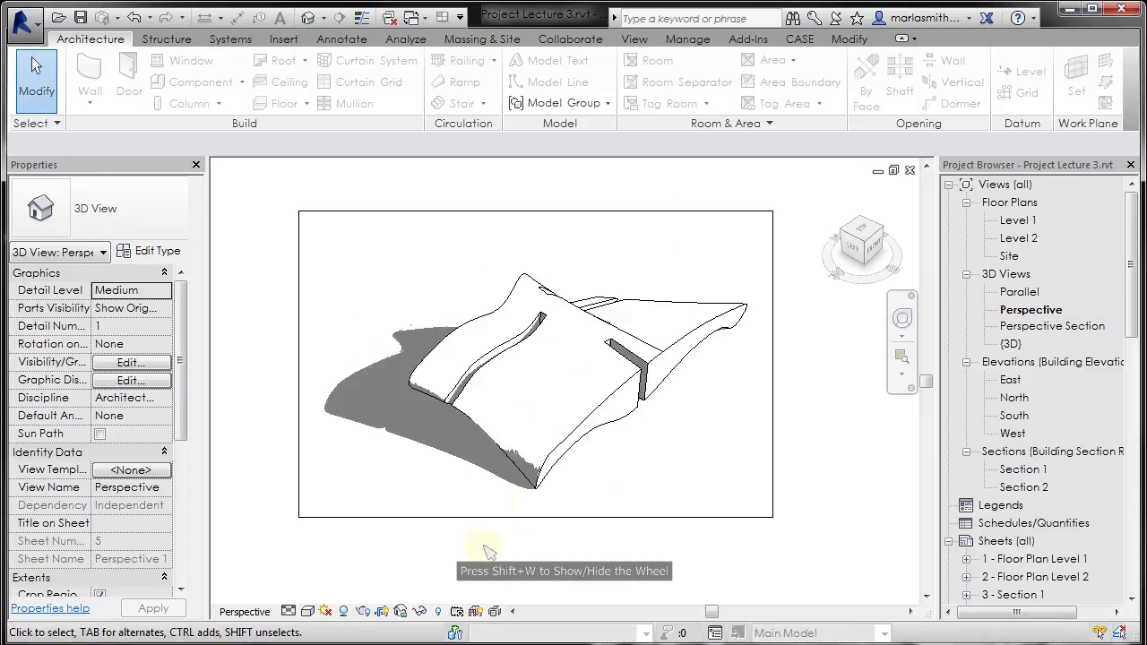
scroll(489, 551, "down", 1)
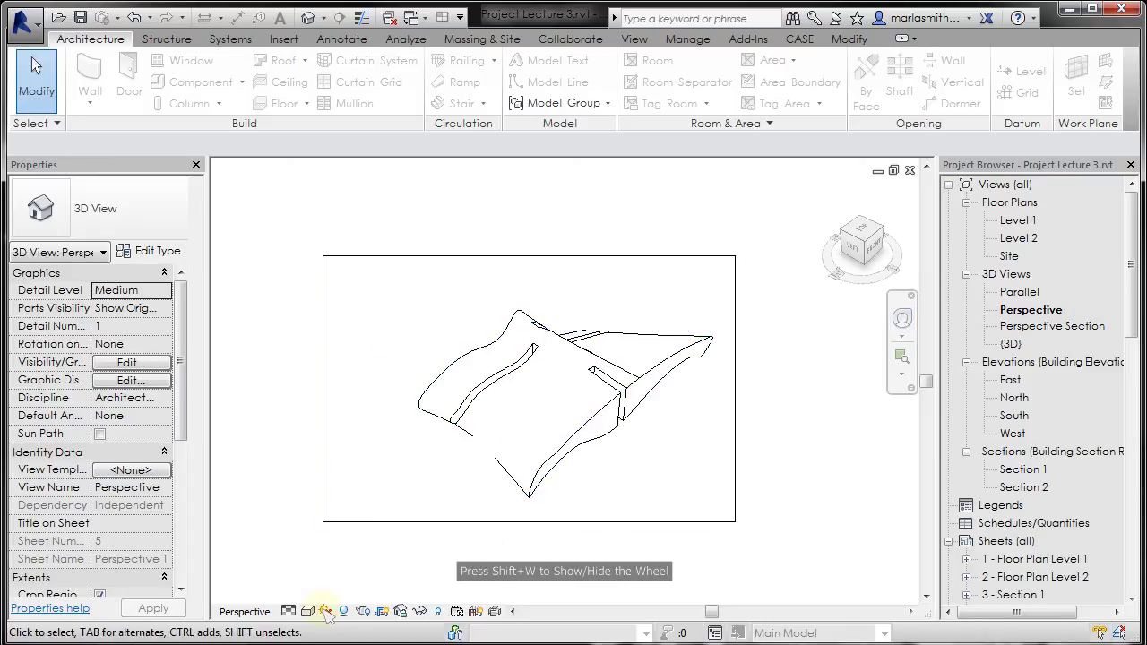
- Apply the 'Aug 1 1030' Sun Settings preset to the Perspective view
left_click(325, 611)
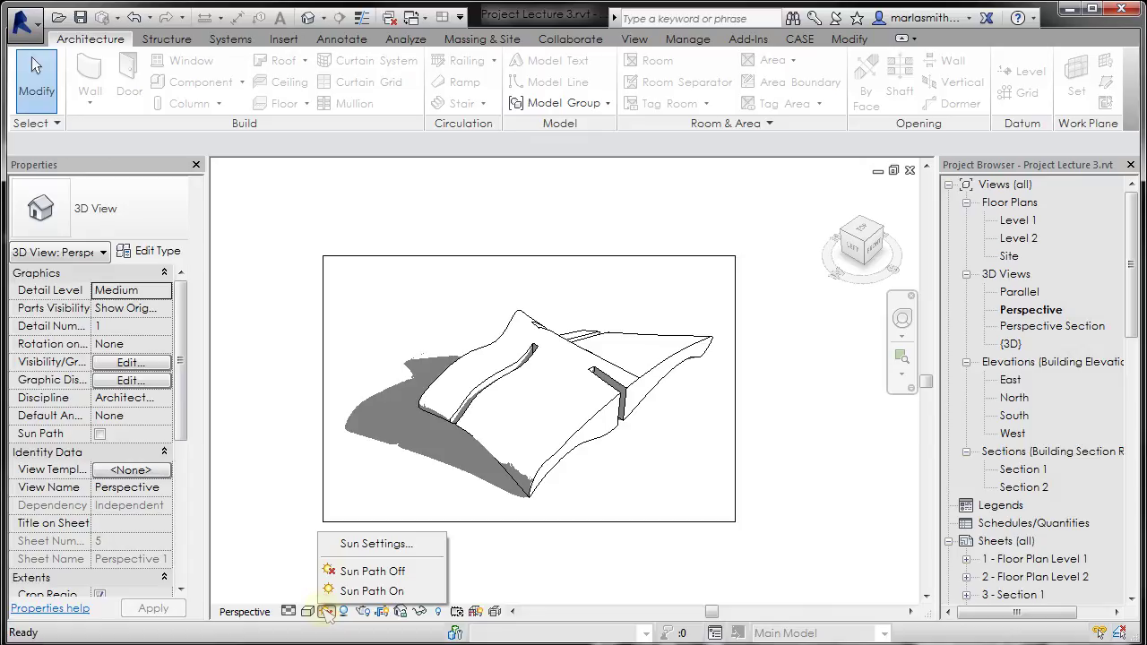
left_click(339, 543)
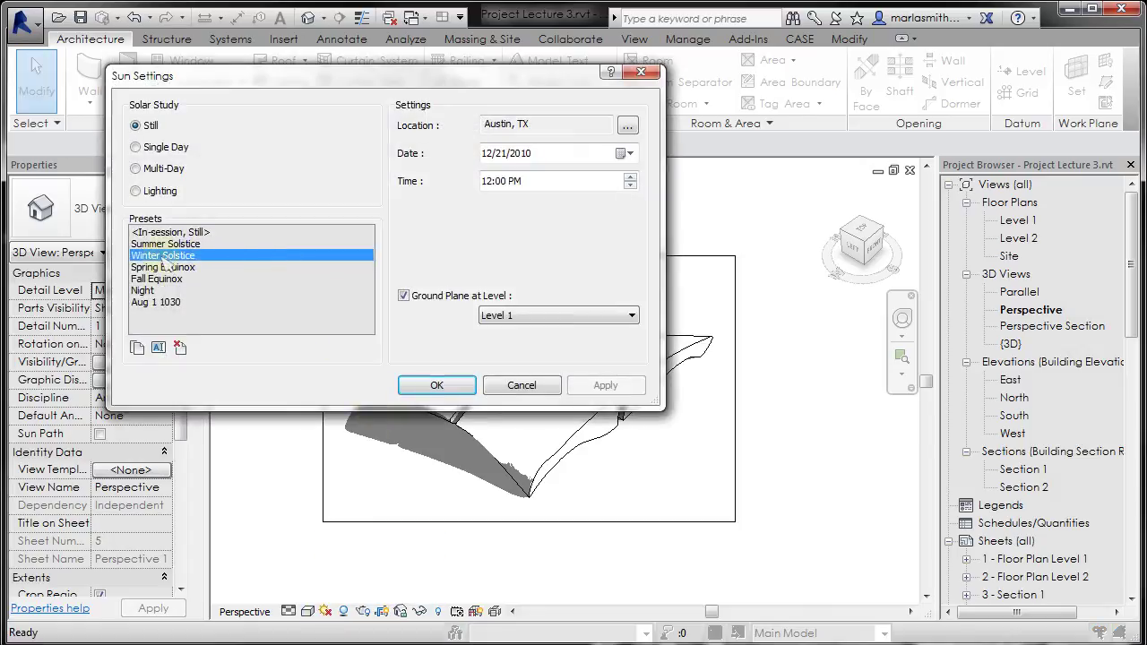
left_click(158, 302)
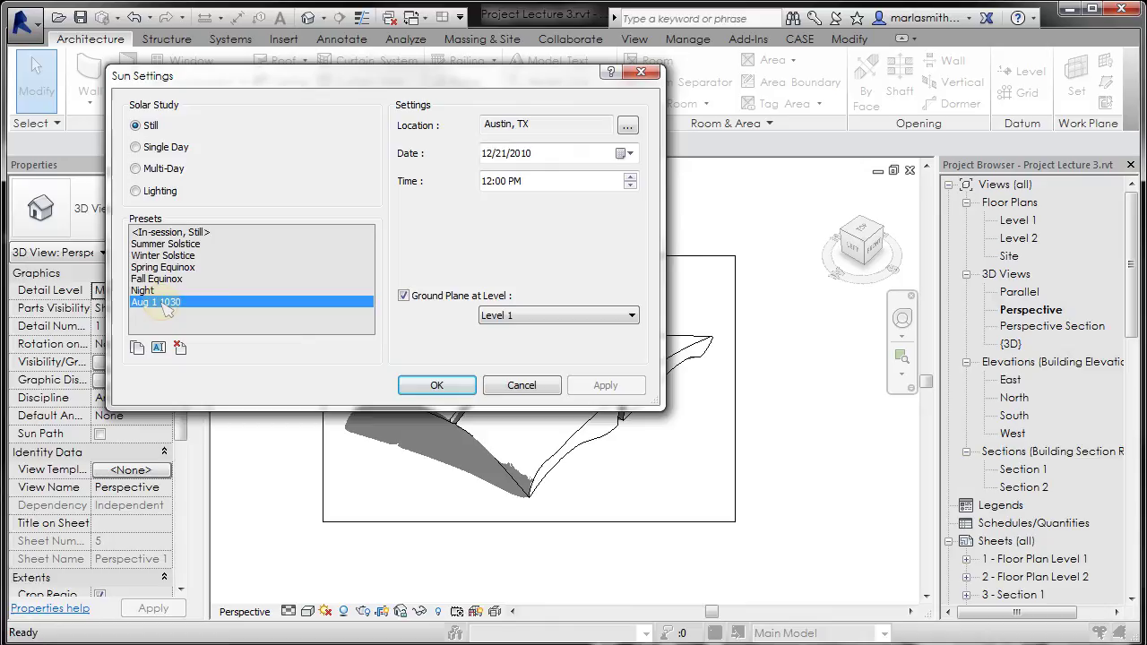
left_click(436, 385)
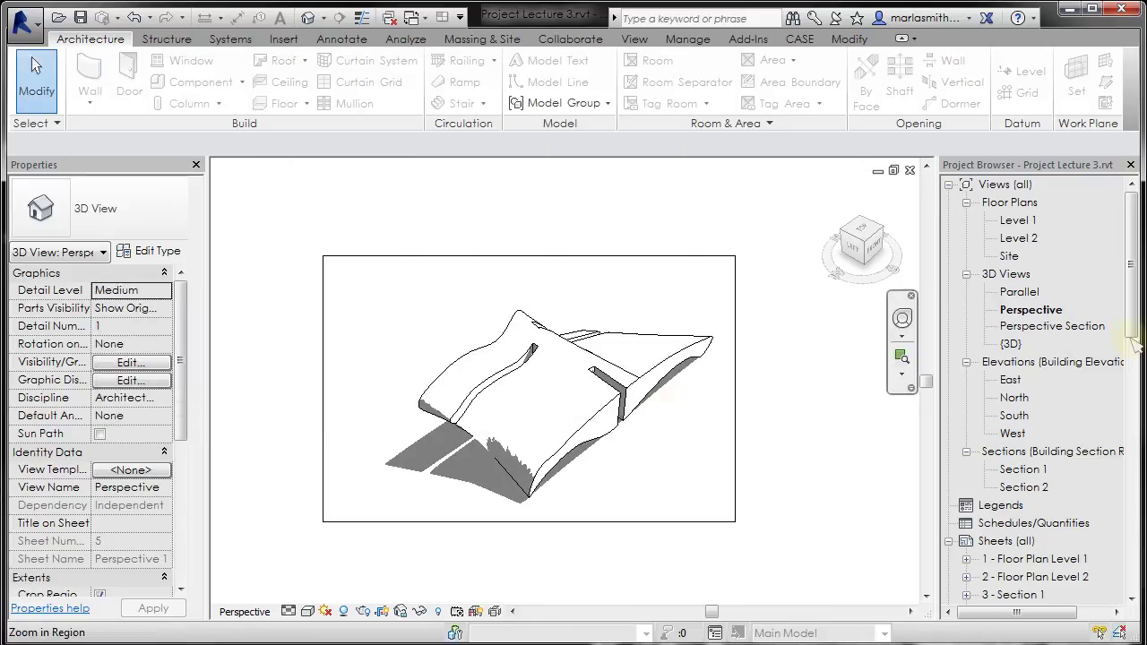
- Open the Perspective Section view and orbit the model to another angle
double_click(1041, 332)
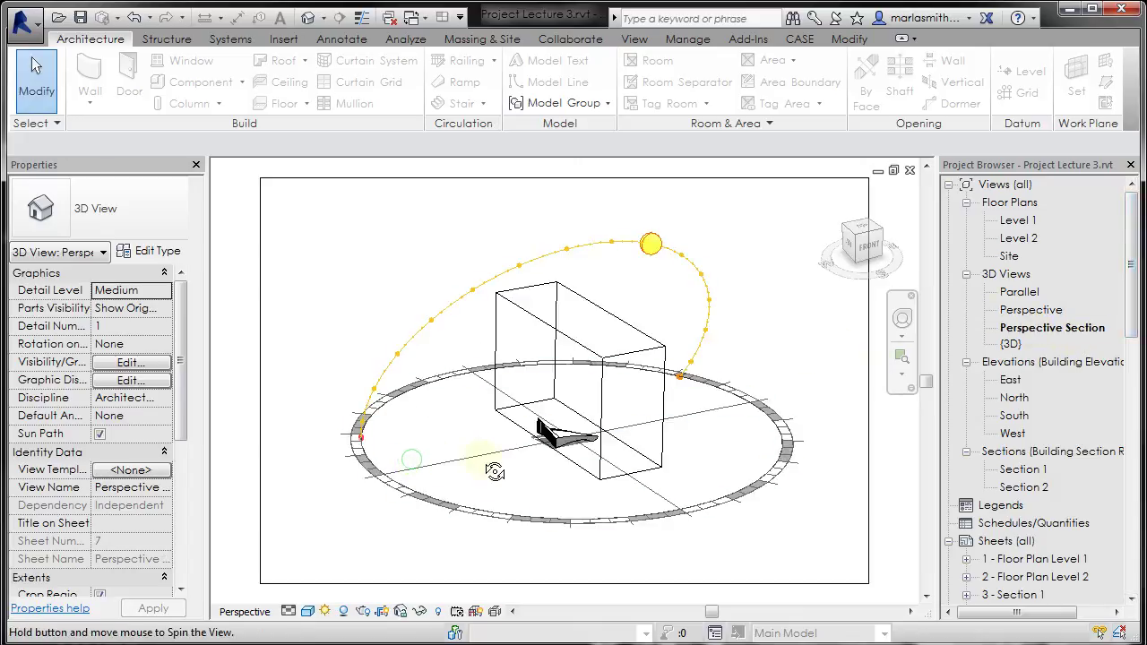
left_click_drag(492, 471, 471, 481)
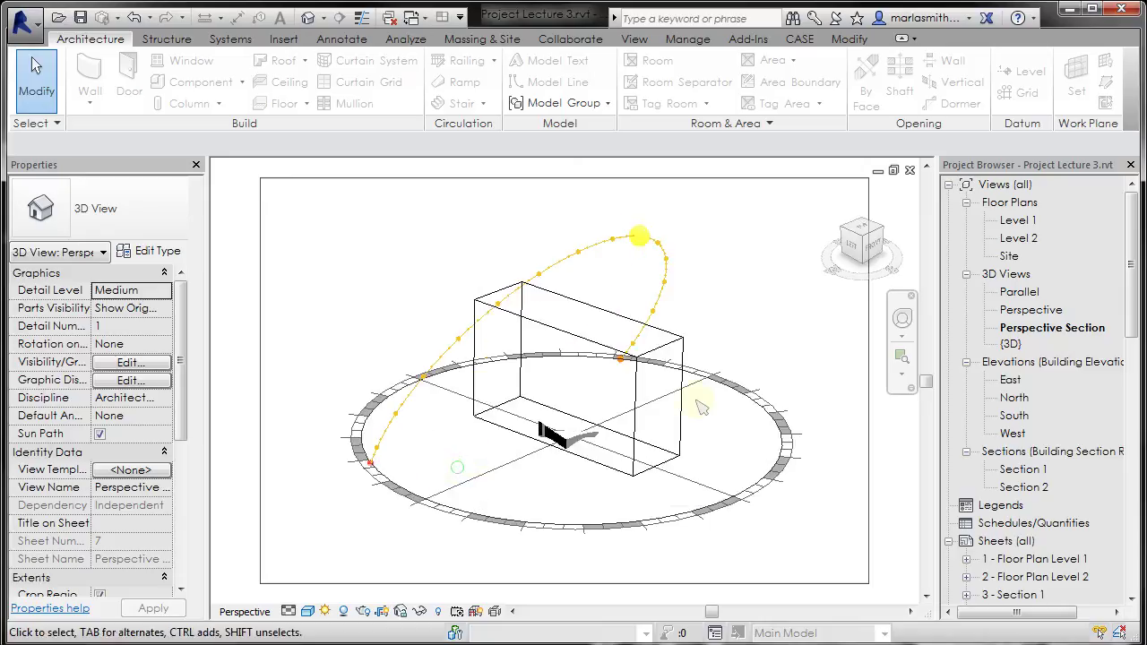
scroll(554, 447, "up", 3)
scroll(554, 446, "up", 3)
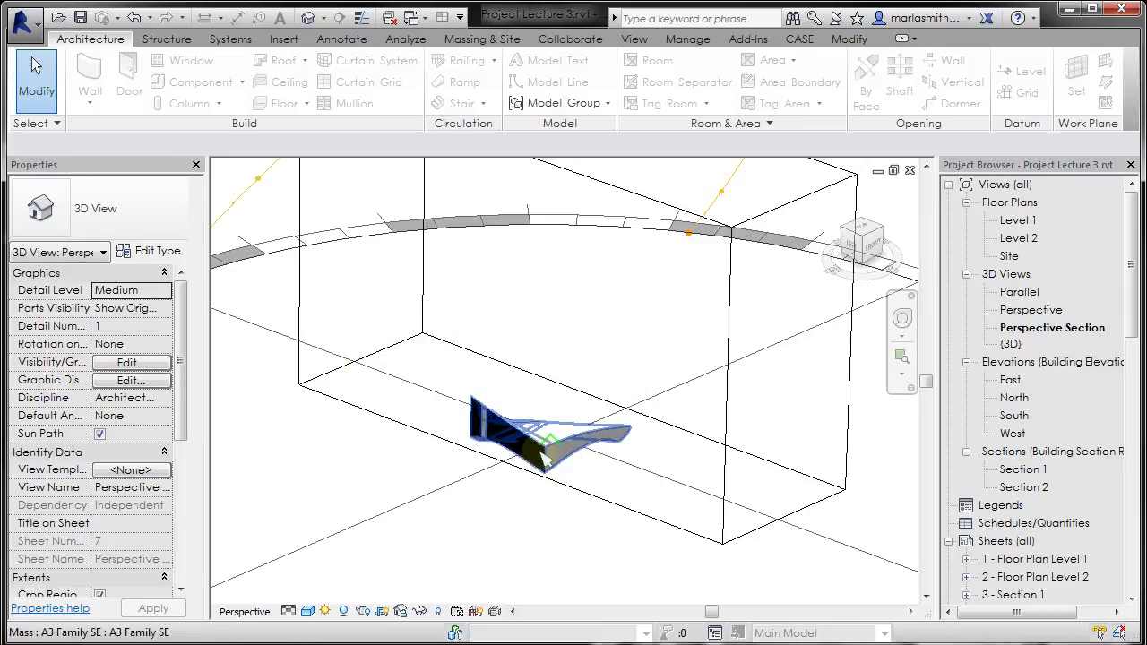
scroll(554, 447, "up", 2)
- Uncheck Section Box under Extents in Properties so the whole mass shows
scroll(416, 482, "down", 2)
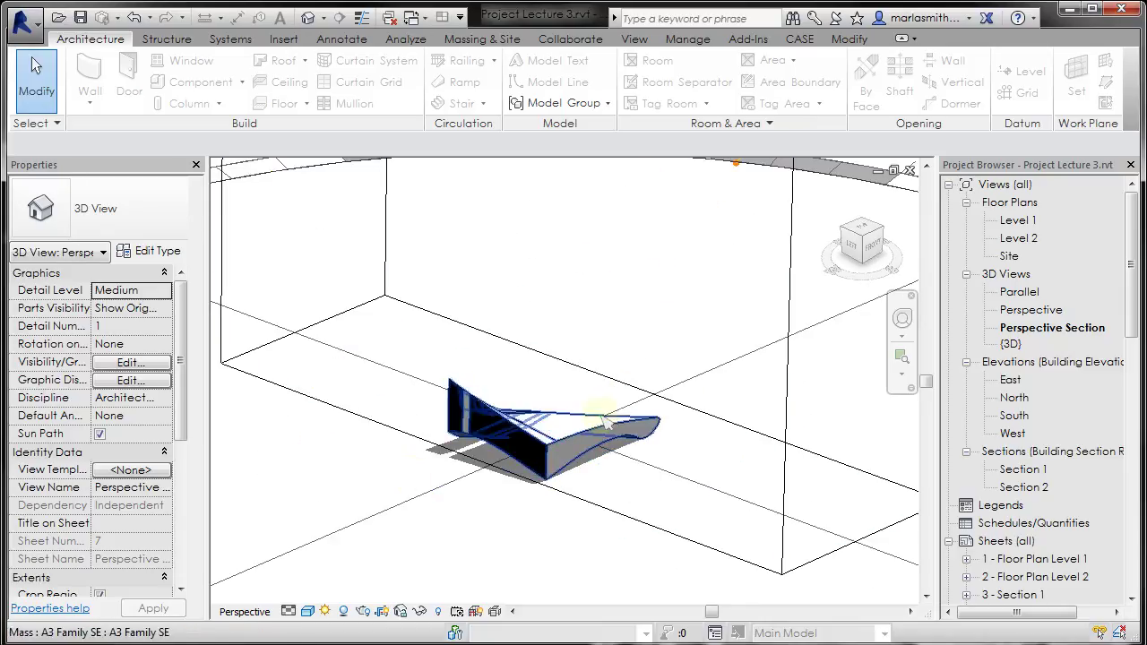
scroll(538, 439, "down", 4)
scroll(555, 421, "down", 1)
scroll(605, 430, "down", 1)
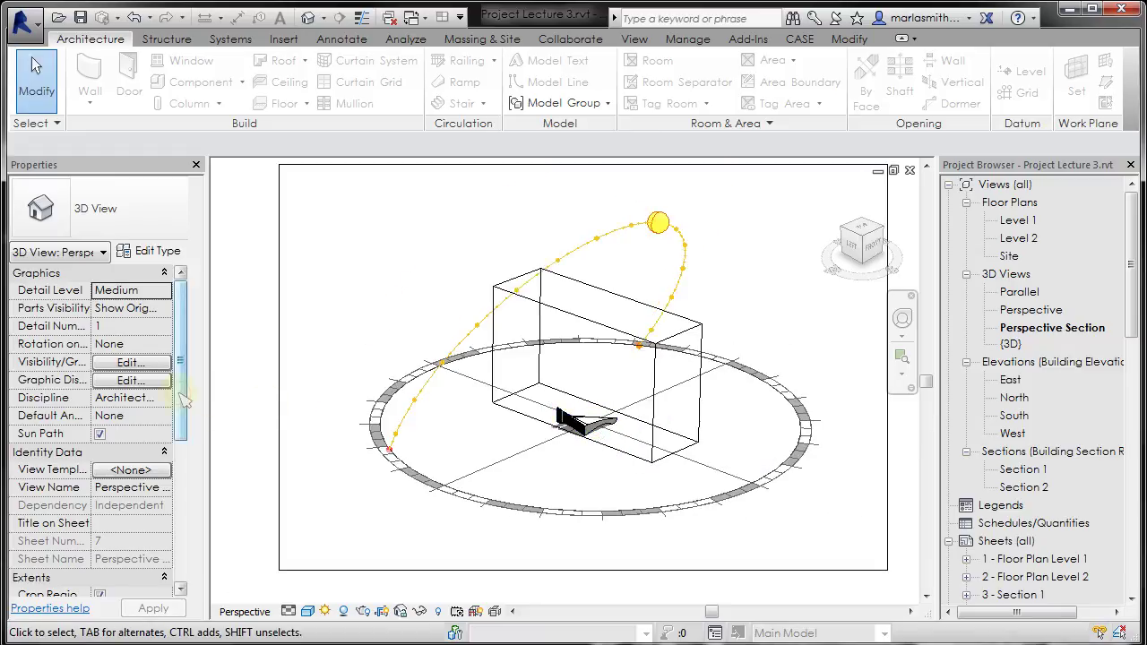
left_click_drag(184, 403, 184, 475)
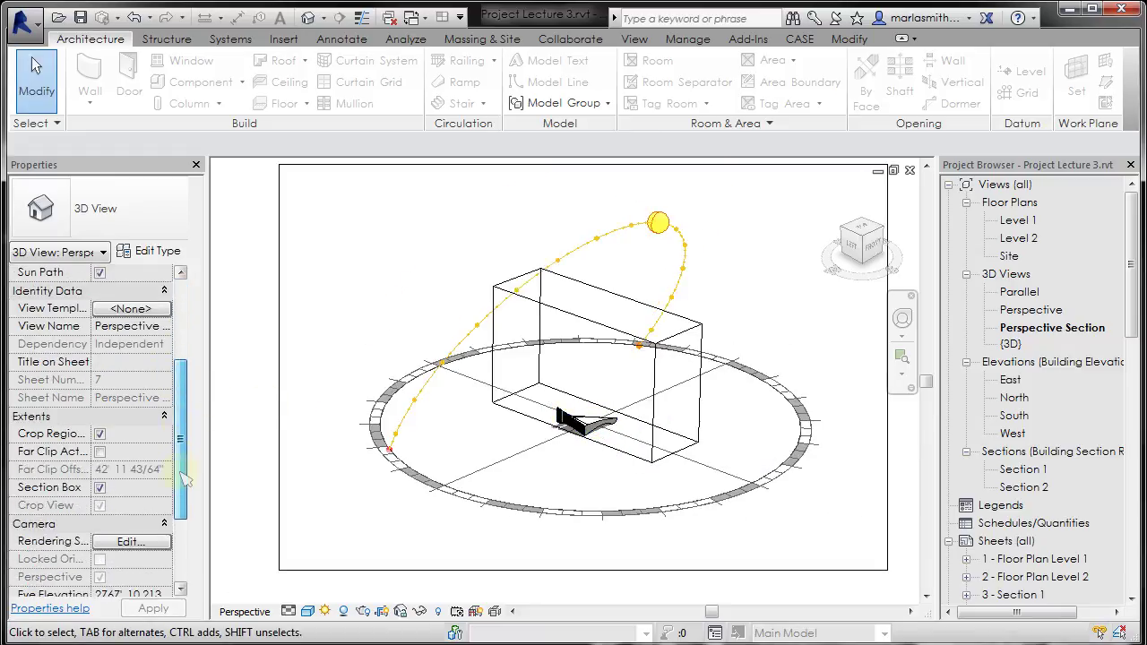
left_click(99, 488)
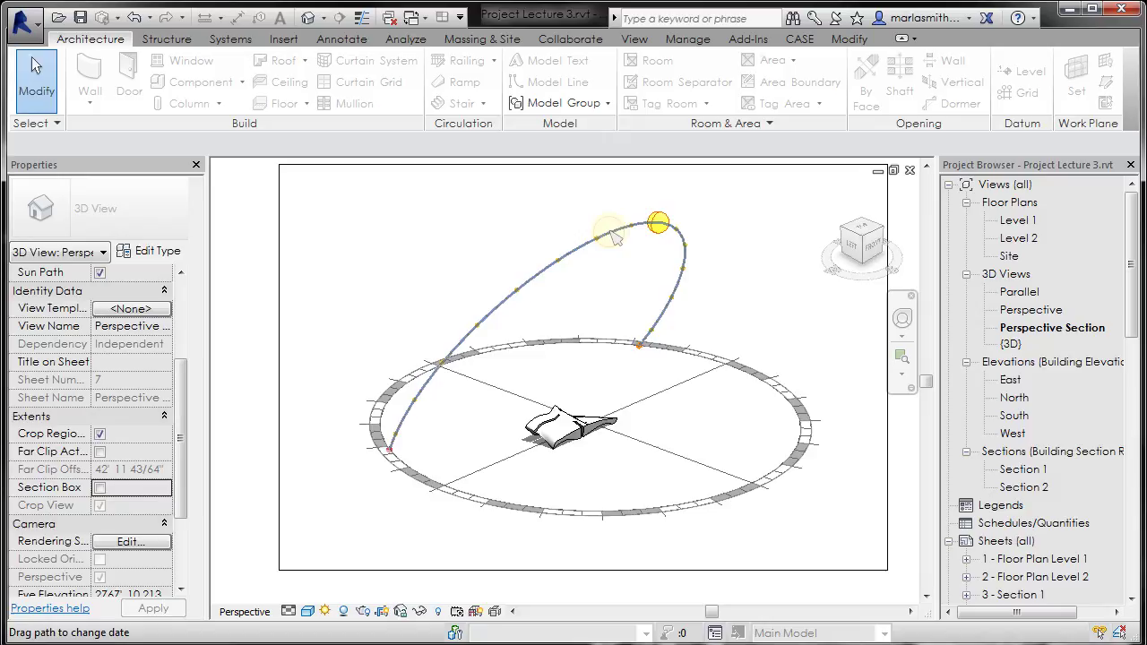
- Apply the Night Sun Settings preset to the Perspective Section view
left_click(615, 237)
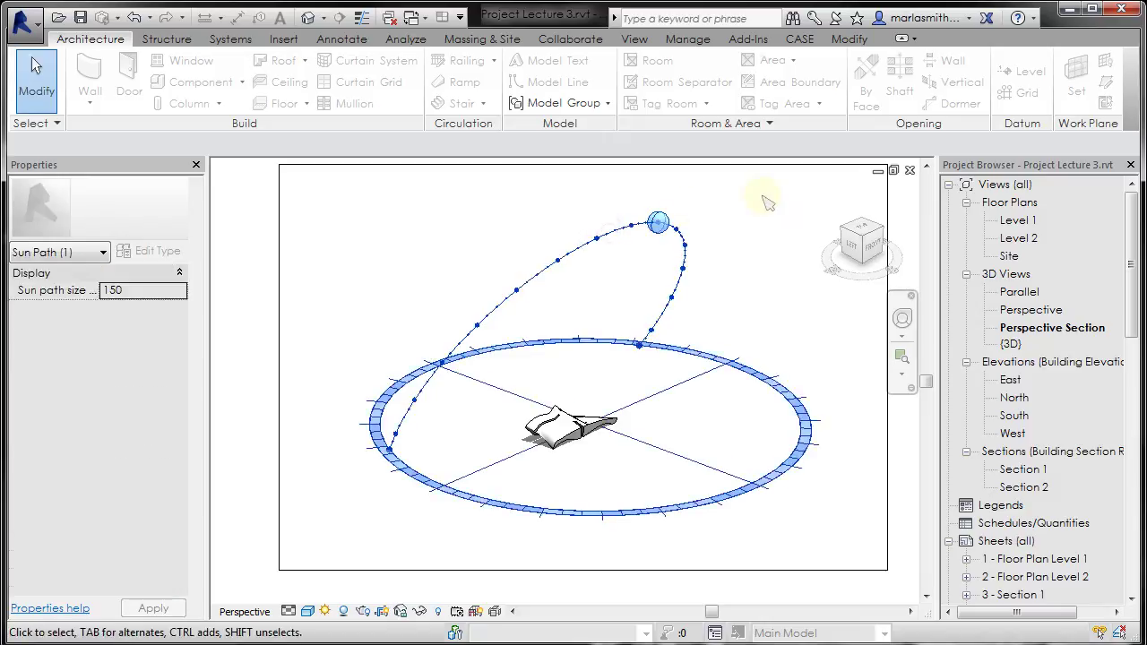
left_click(614, 249)
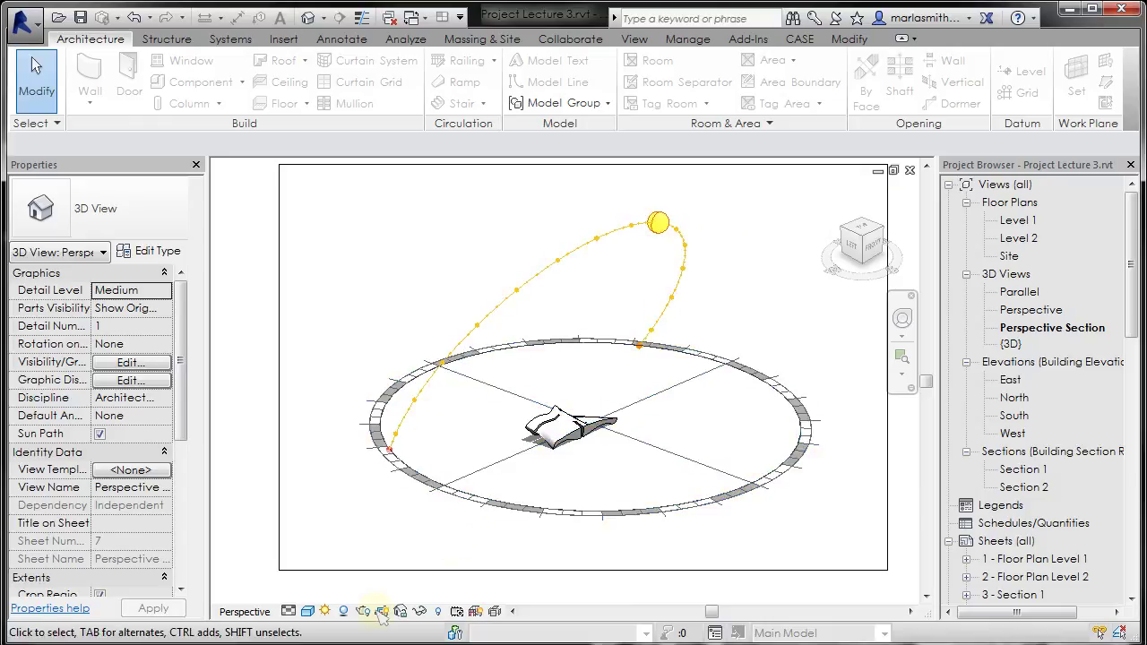
left_click(325, 611)
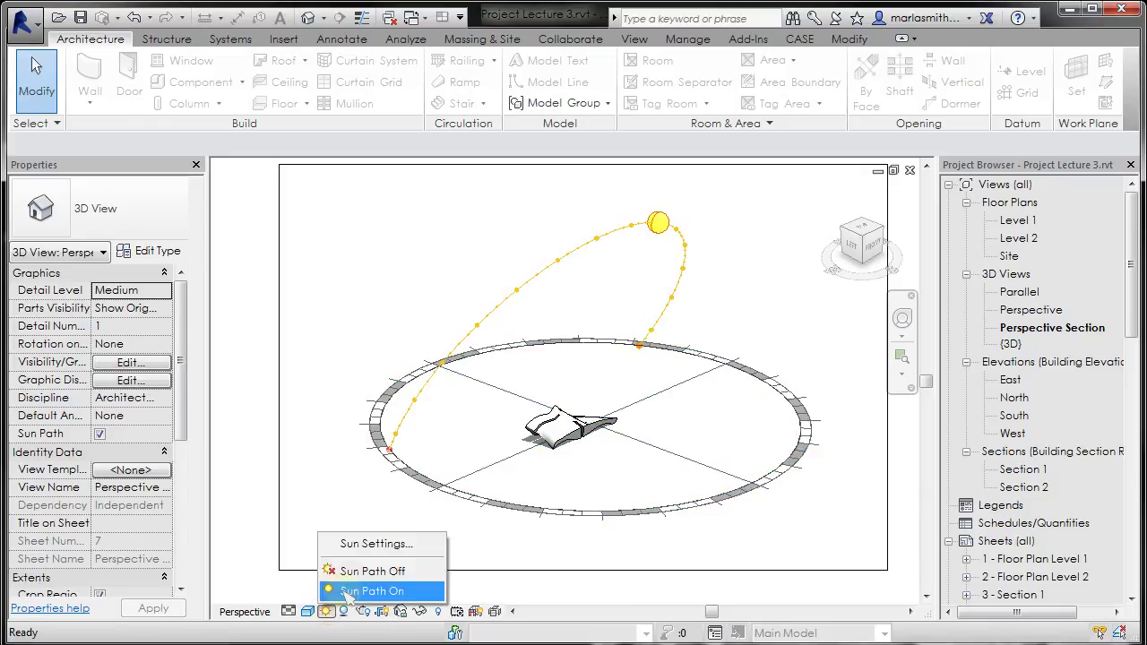
left_click(345, 544)
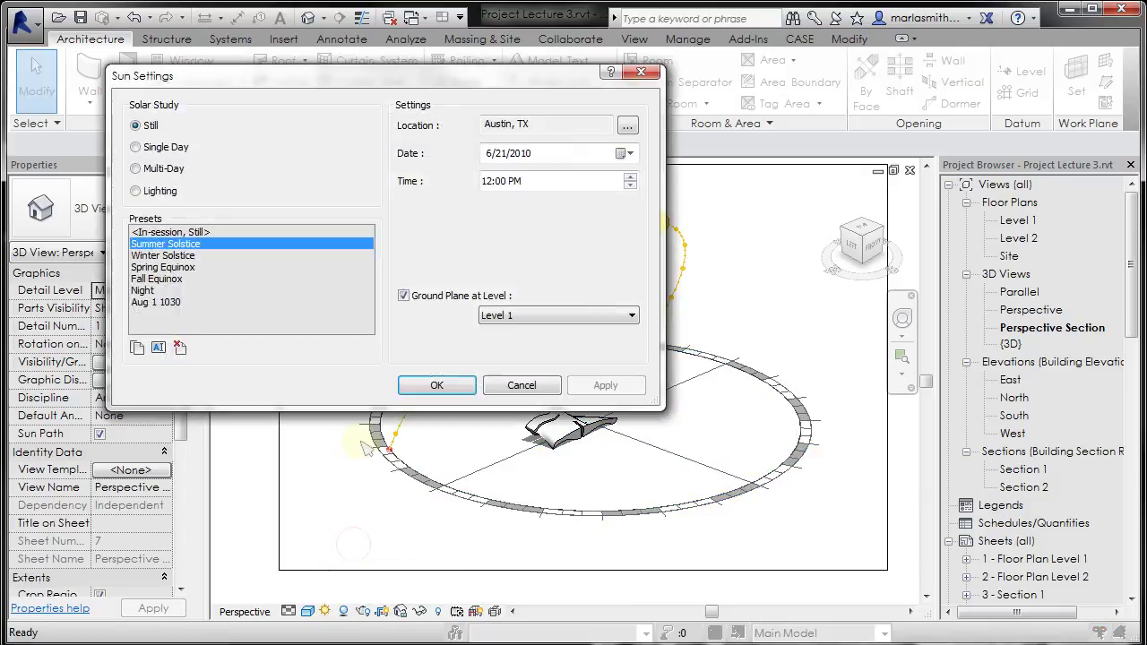
left_click(141, 291)
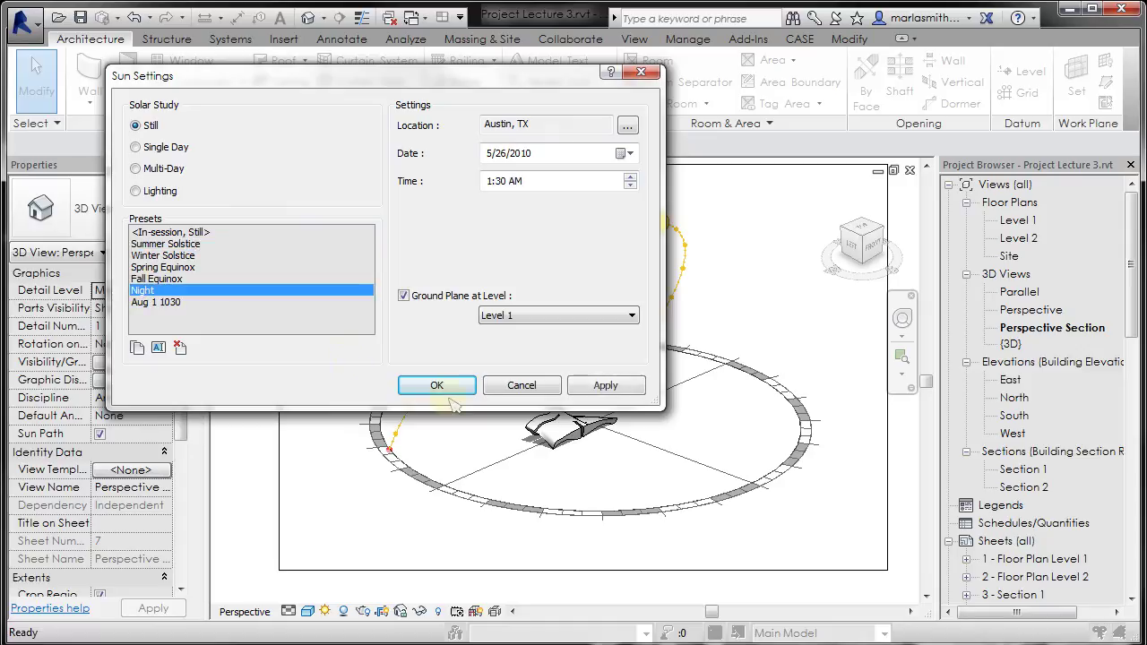
left_click(436, 386)
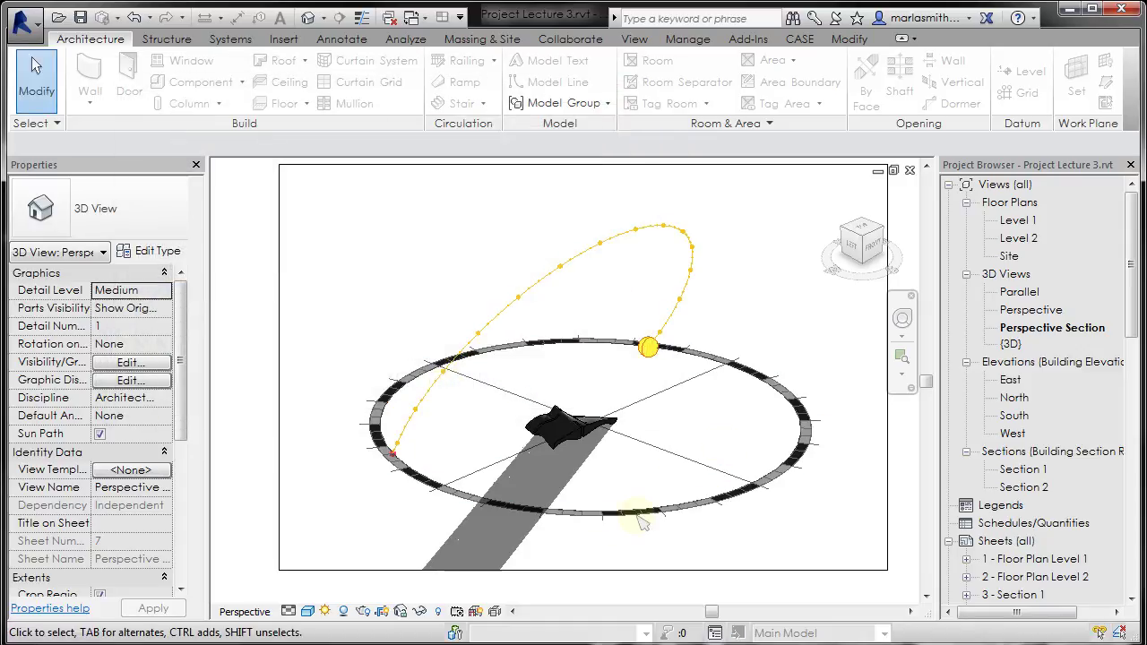
scroll(549, 453, "up", 2)
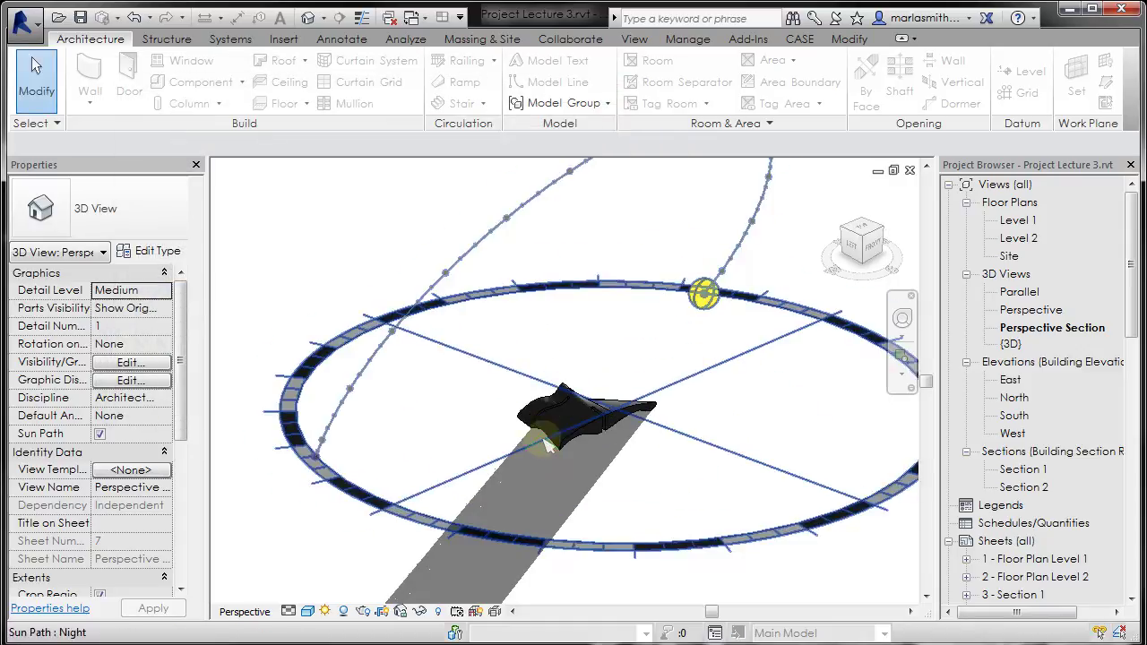
scroll(548, 452, "down", 1)
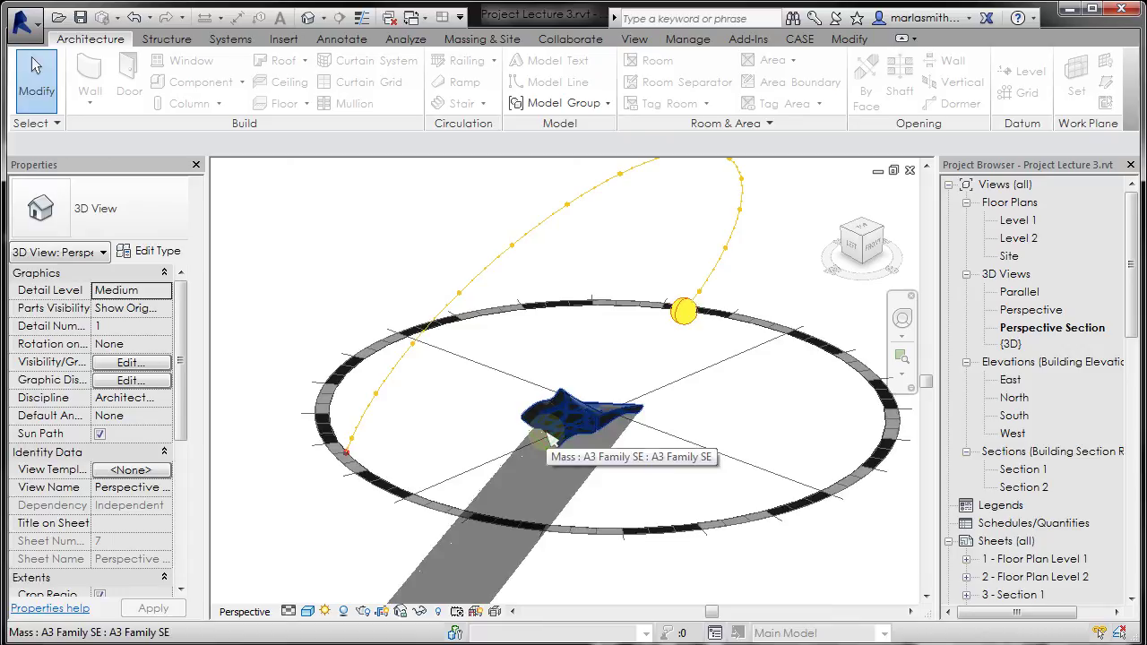
- Apply the Winter Solstice sun preset to the Perspective Section view through Sun Settings
left_click(326, 611)
left_click(370, 544)
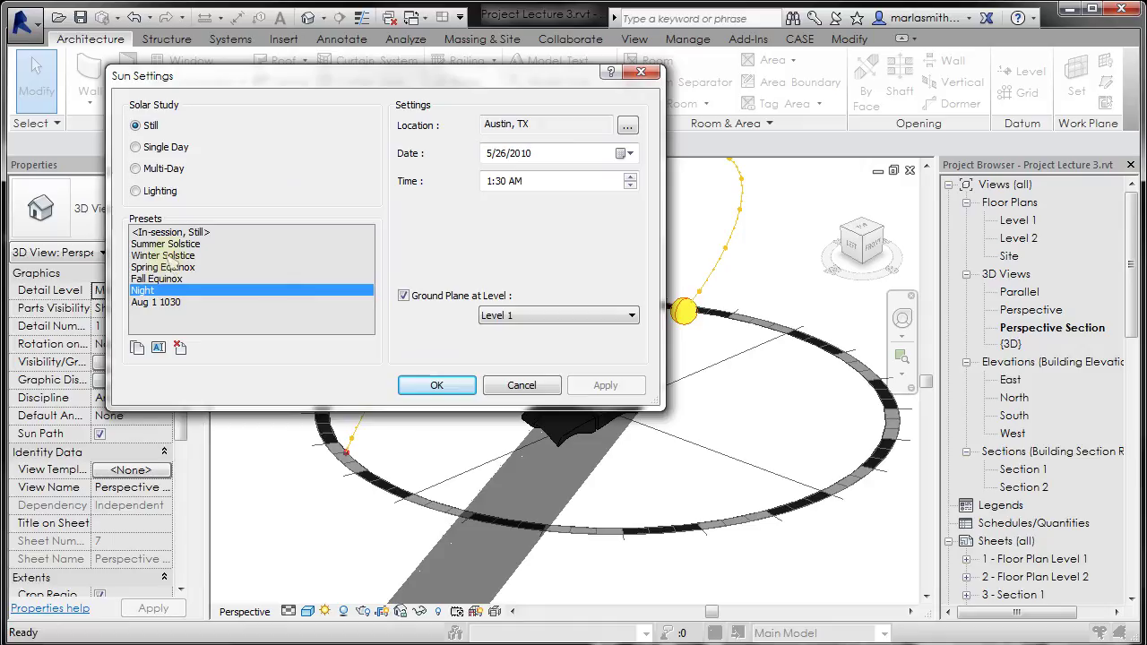
left_click(164, 255)
left_click(448, 387)
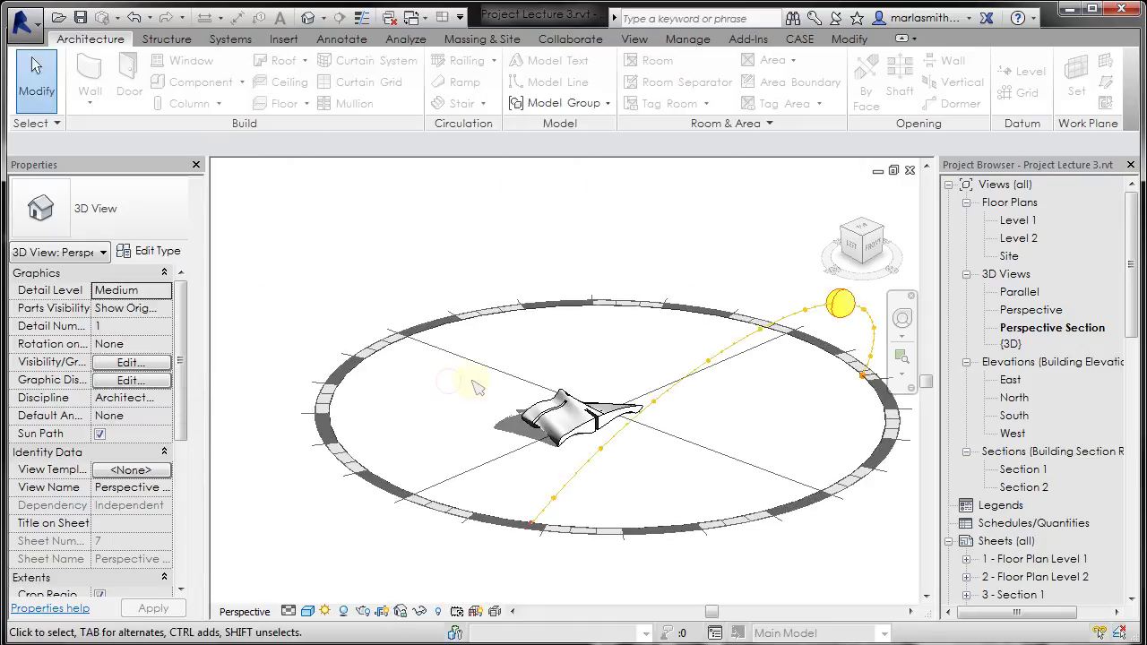